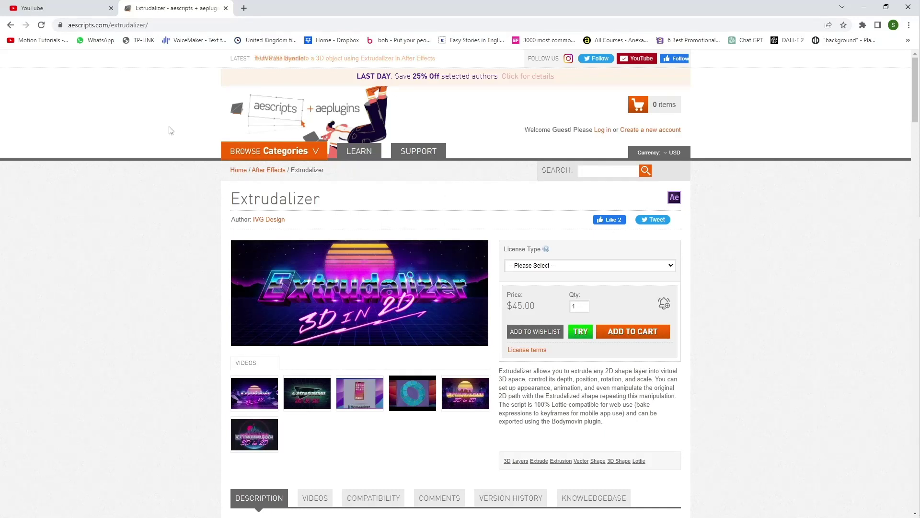
Step: Review the license type options for Extrudalizer on its product page
drag(234, 200, 321, 200)
click(329, 203)
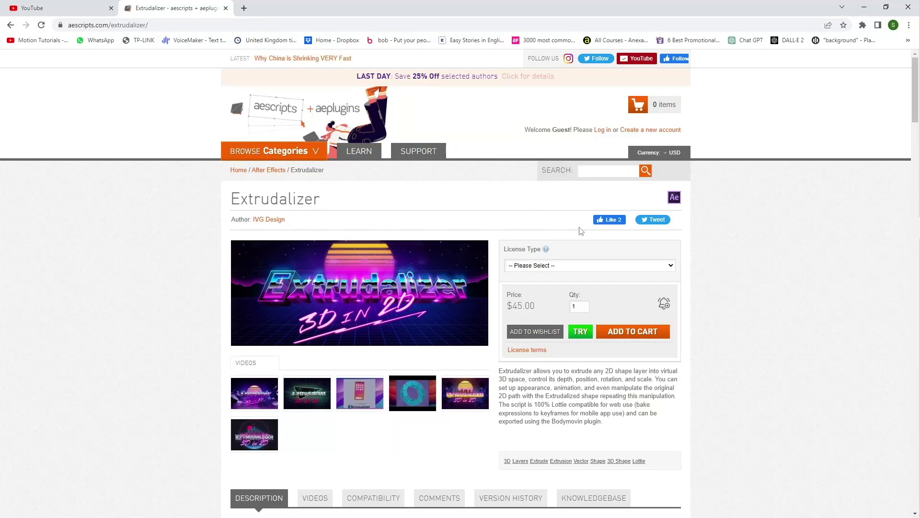
click(600, 266)
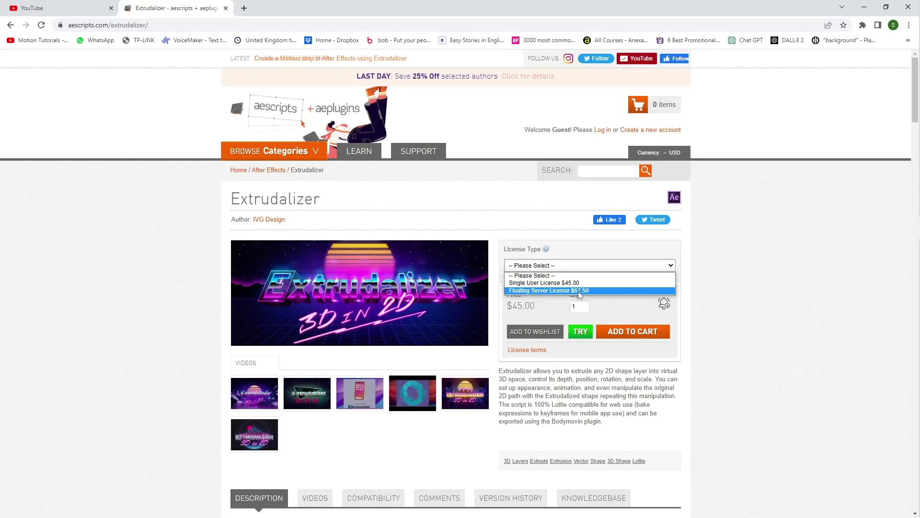
click(761, 297)
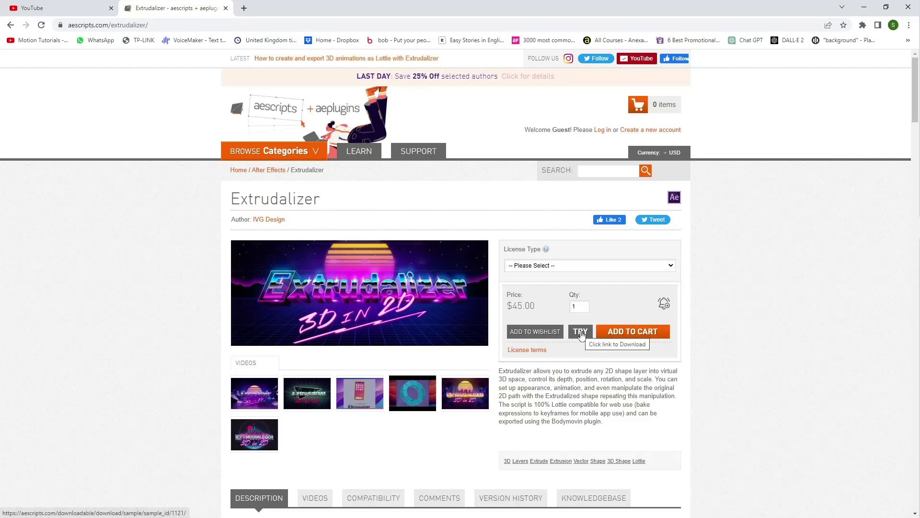
Step: Look through the Extrudalizer description and example section, and play the diamond example animation
scroll(487, 413, down, 10)
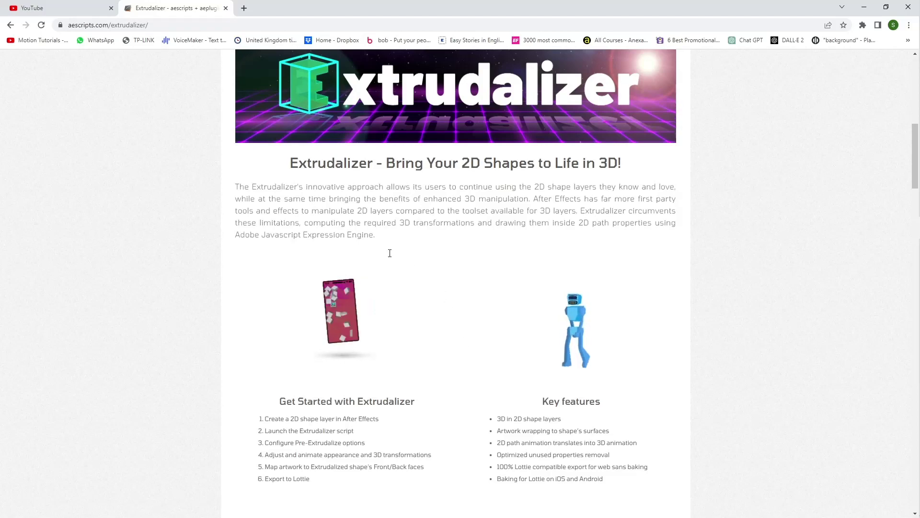
scroll(435, 355, down, 20)
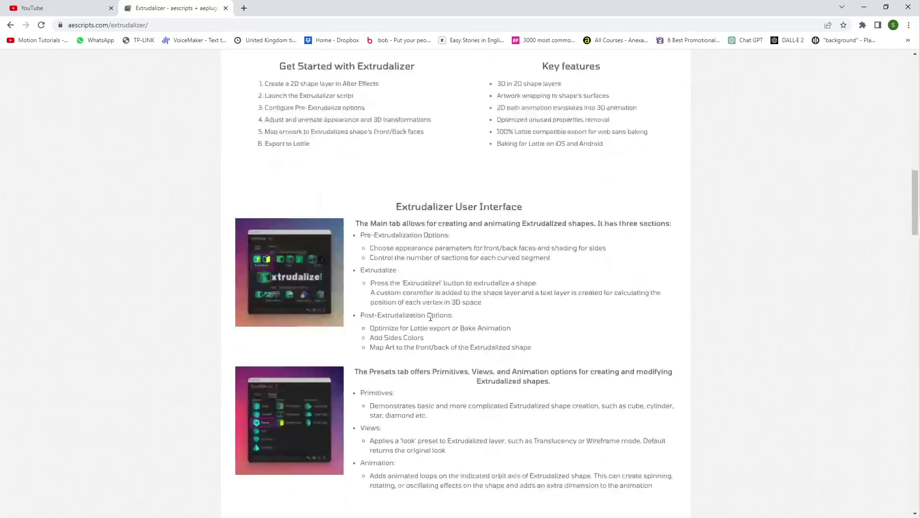
scroll(415, 321, down, 16)
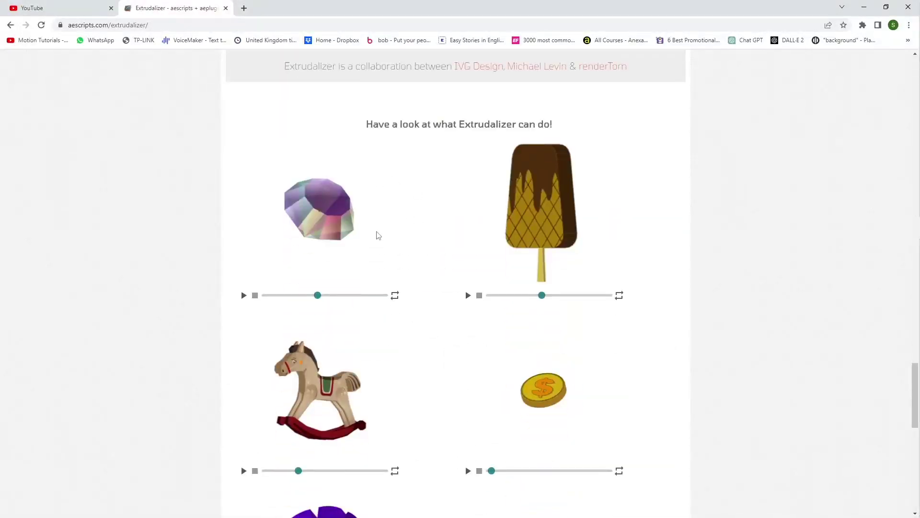
click(244, 295)
click(243, 295)
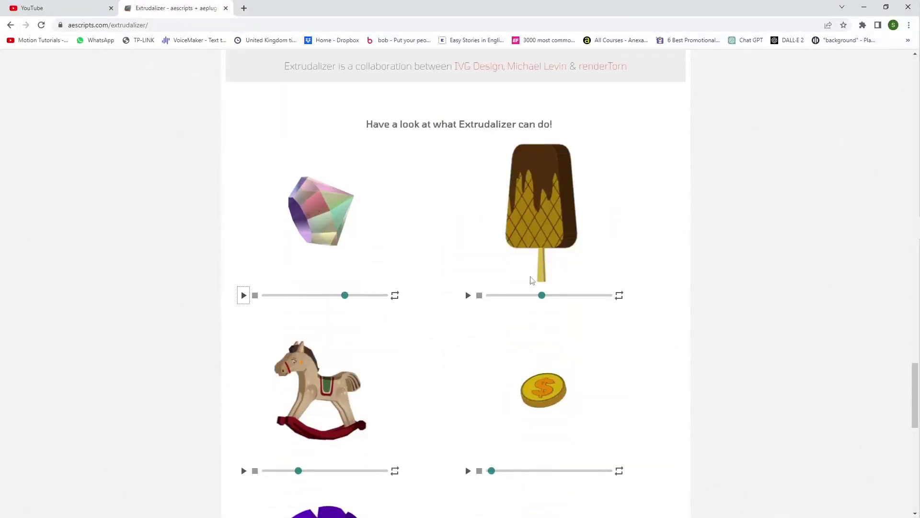
scroll(339, 297, down, 3)
scroll(339, 297, down, 5)
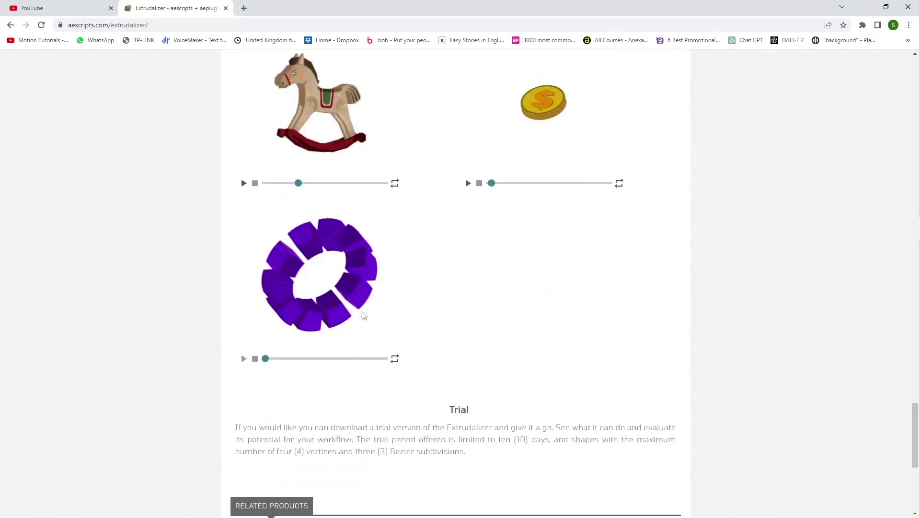
Step: Switch to After Effects and check the Extrudalizer.jsxbin entry among the installed script panels
mouse_move(916, 259)
click(905, 205)
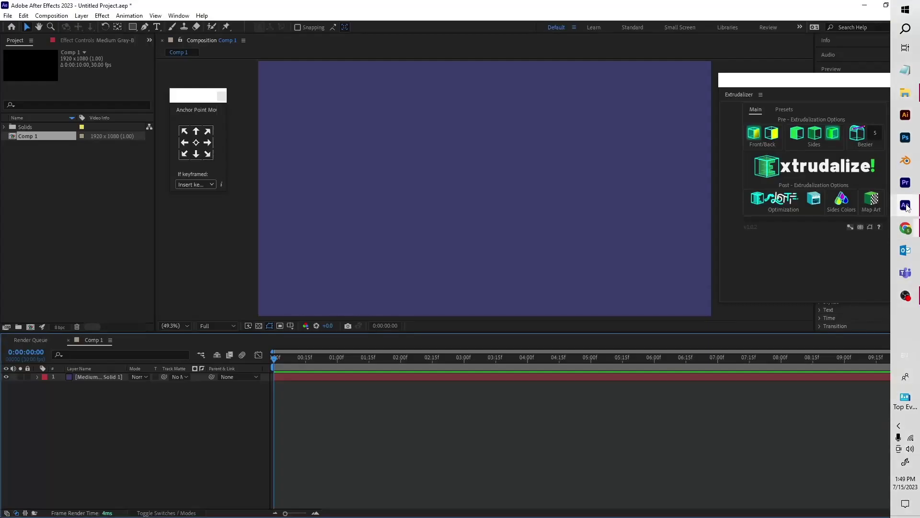
click(769, 80)
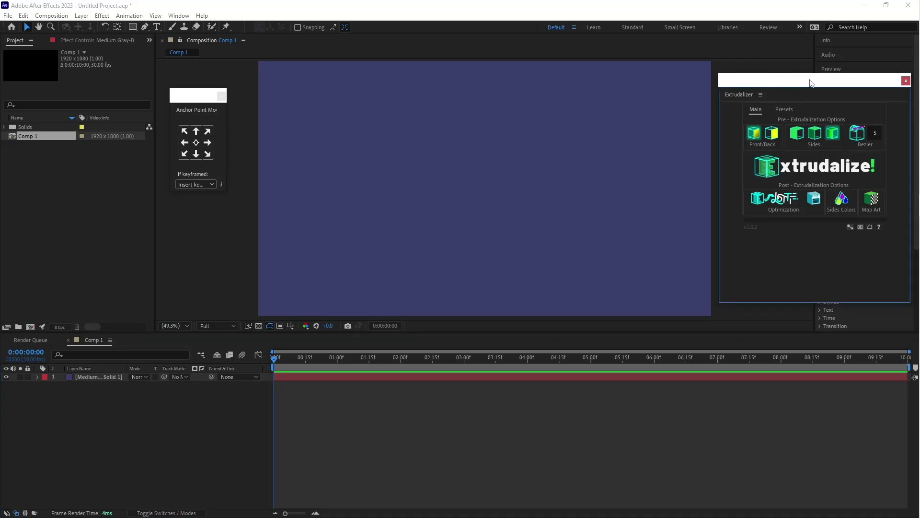
click(180, 16)
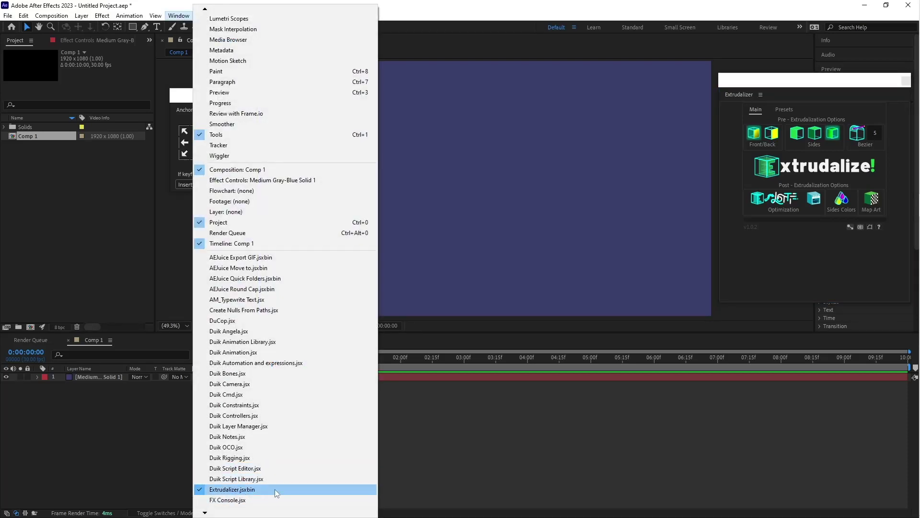
click(431, 447)
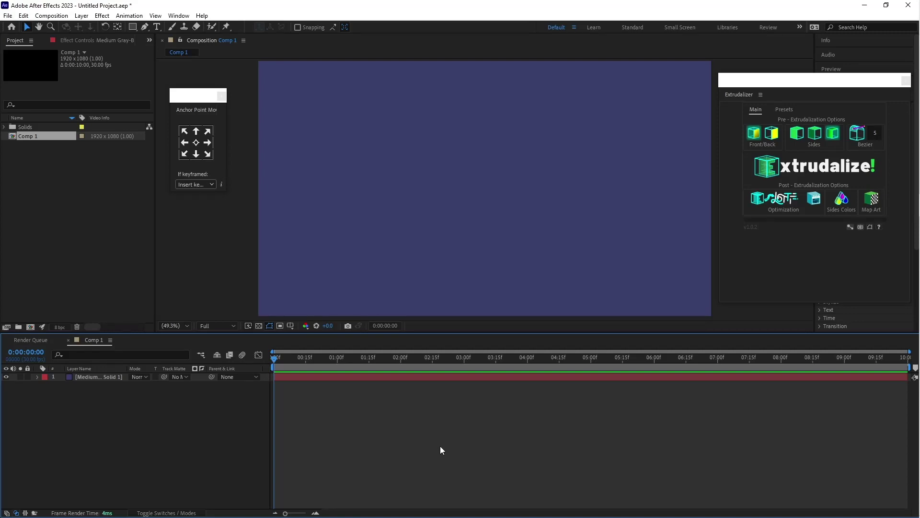
Step: Add a Cylinder shape to Comp 1 from the Extrudalizer presets
click(771, 85)
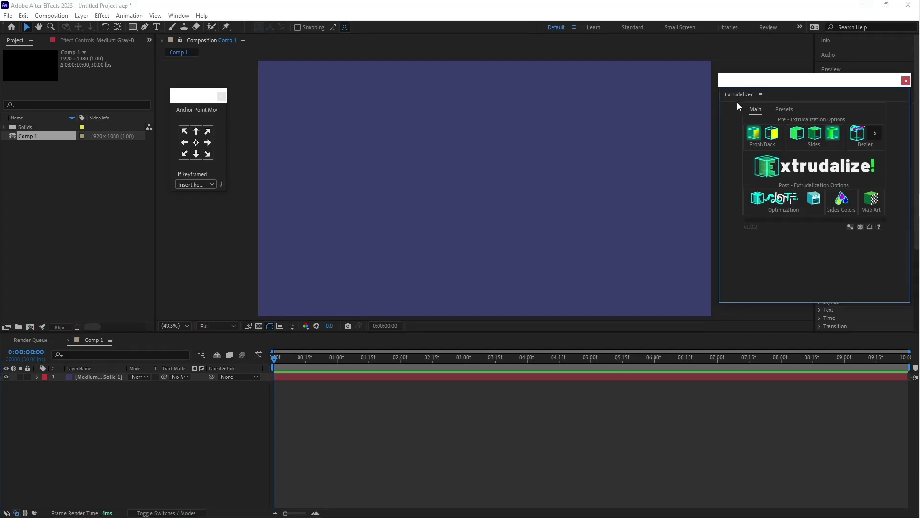
click(784, 110)
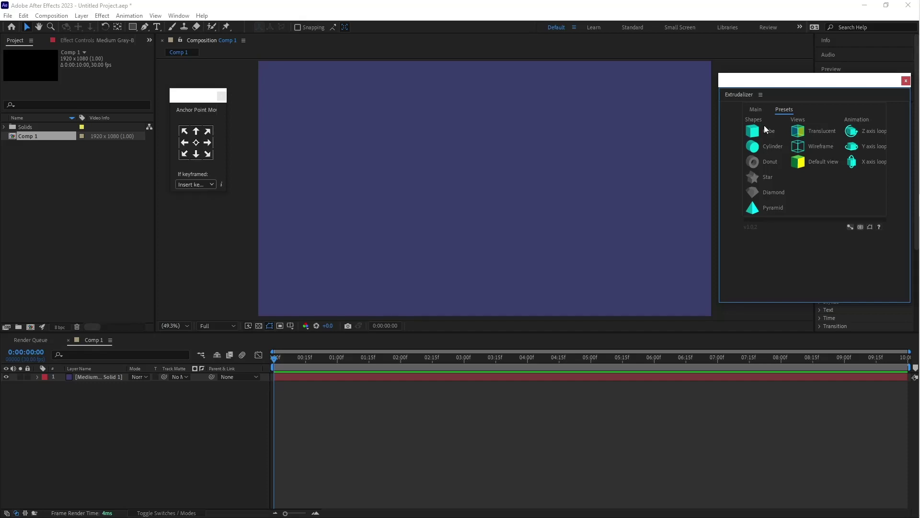
click(756, 150)
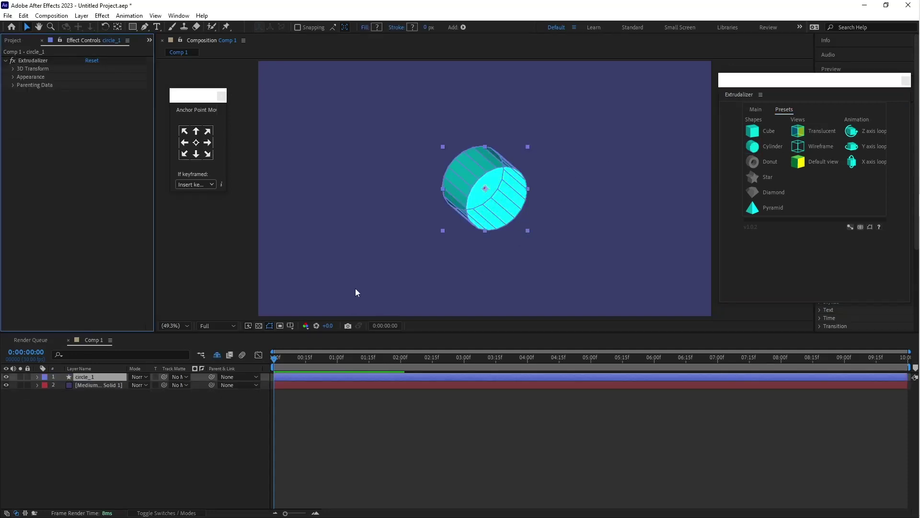
Step: Set the cylinder's extrusion depth to 80 in its Extrudalizer 3D Transform settings
click(97, 378)
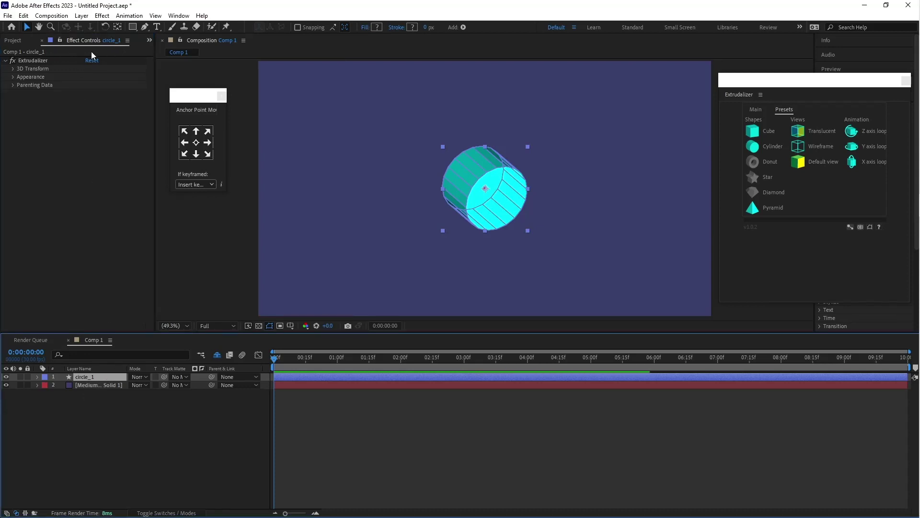
click(30, 75)
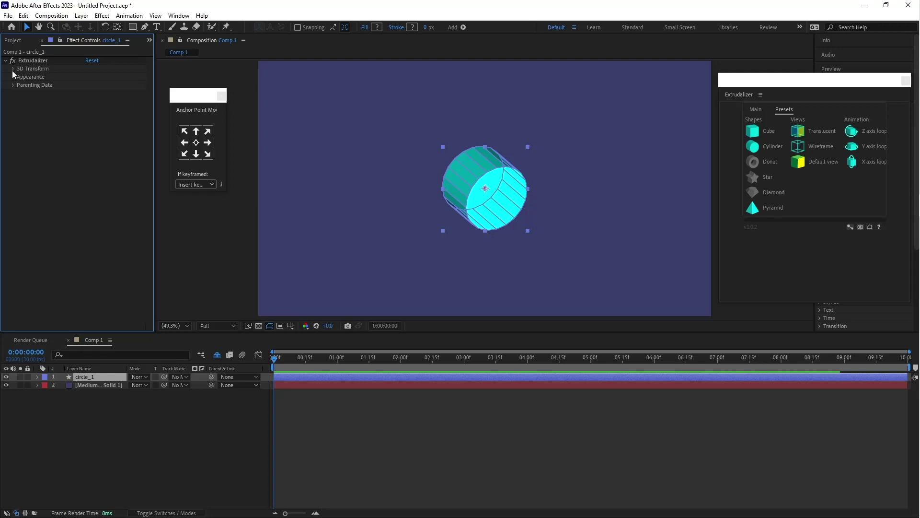
click(14, 69)
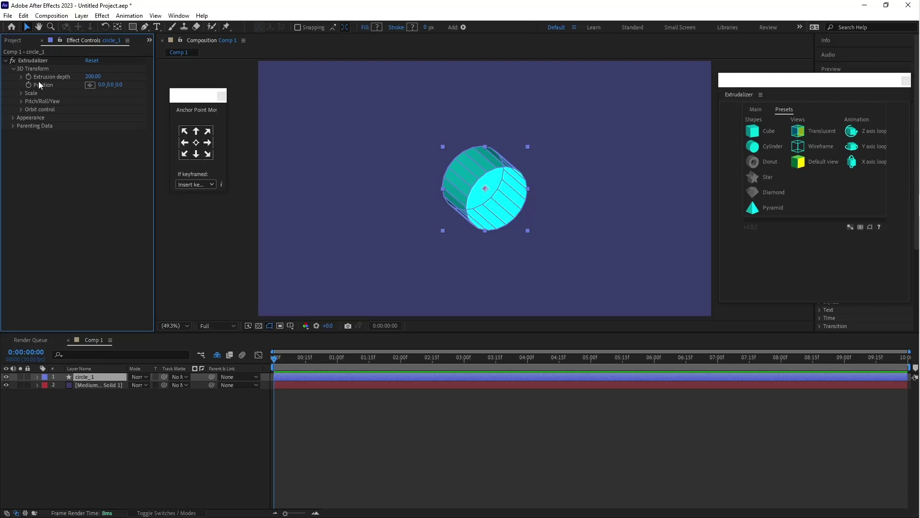
click(92, 77)
text(80)
key(Return)
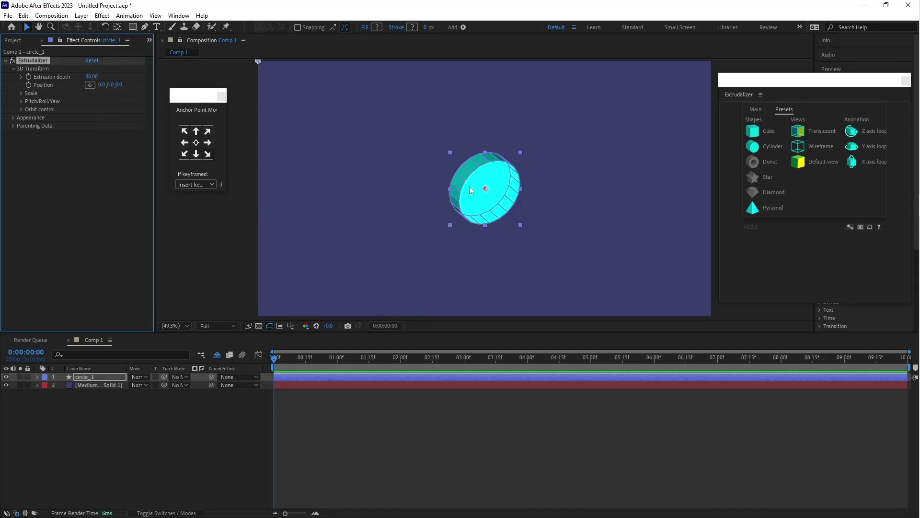
click(419, 448)
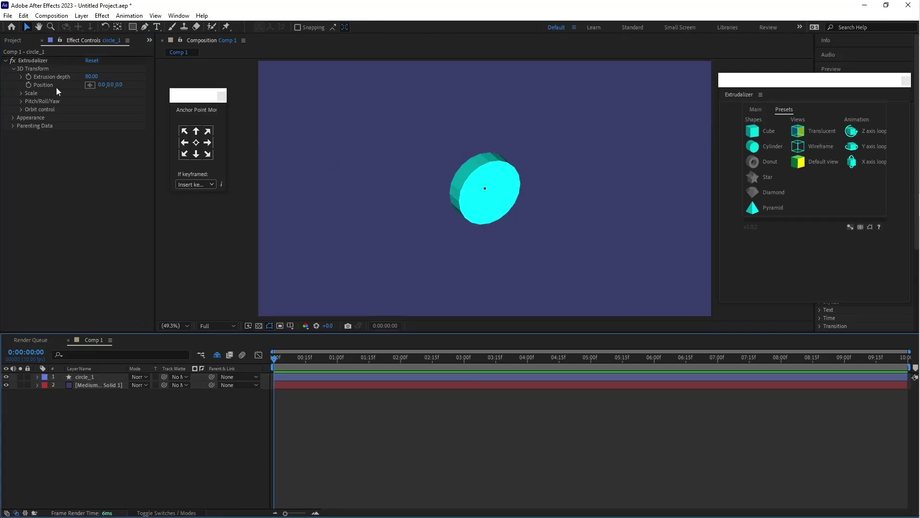
Step: Try turning the cylinder to a Yaw (y) of about 149°
click(20, 102)
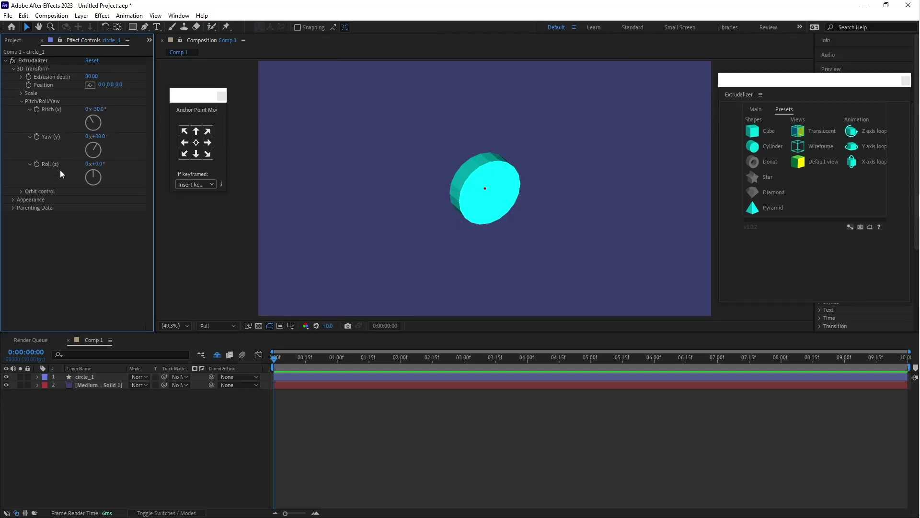
drag(101, 139, 161, 140)
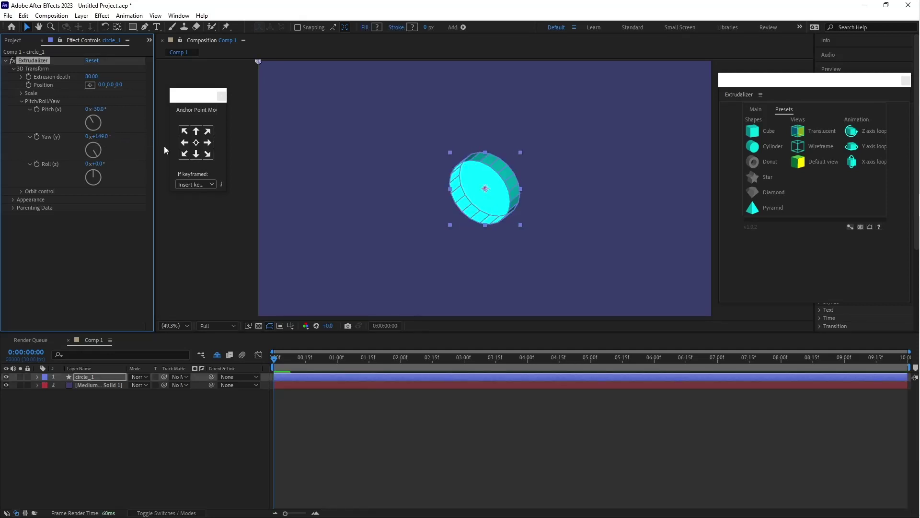
click(346, 424)
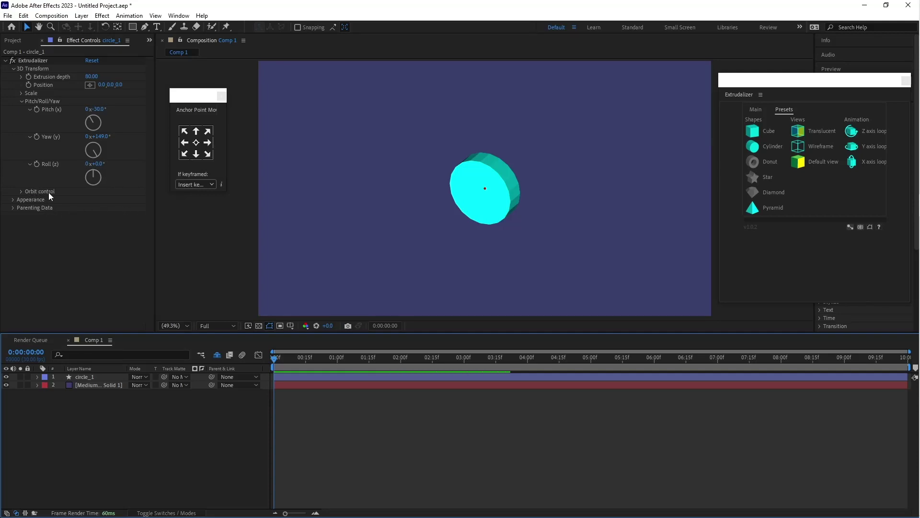
Step: Try orbiting the cylinder with an X Rotation of about 106° plus a Y Rotation
click(21, 192)
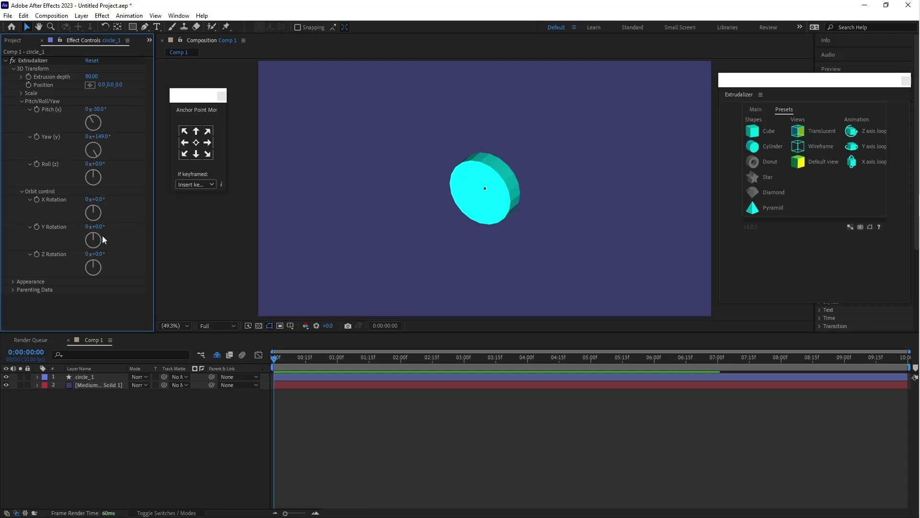
drag(100, 204, 157, 214)
click(337, 452)
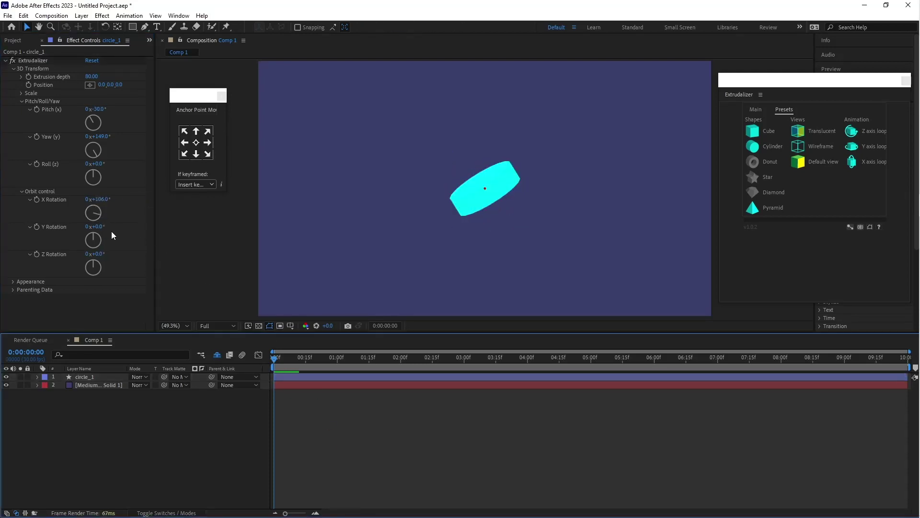
mouse_move(98, 226)
mouse_down()
mouse_move(140, 225)
mouse_move(201, 297)
mouse_up()
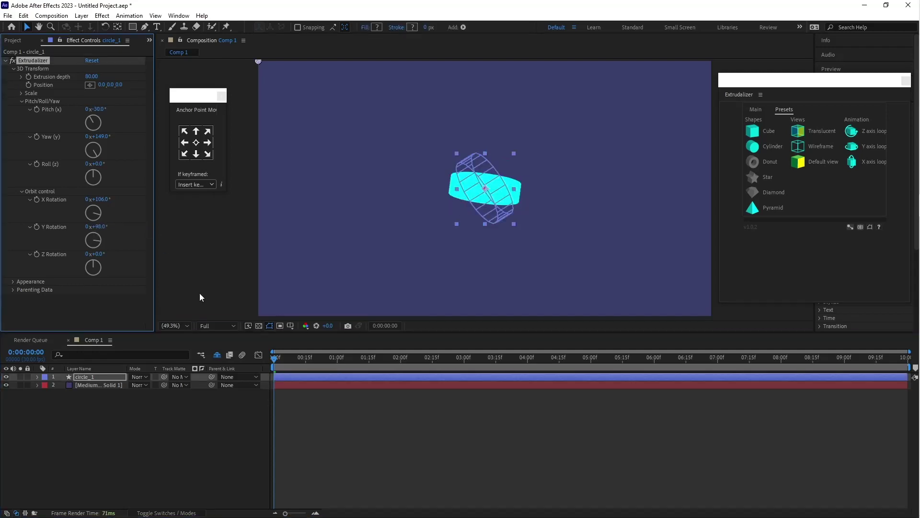
click(307, 410)
Step: Undo the cylinder's yaw and orbit rotation changes and collapse the Orbit control settings
key(ctrl+z)
key(ctrl+z)
key(ctrl+z)
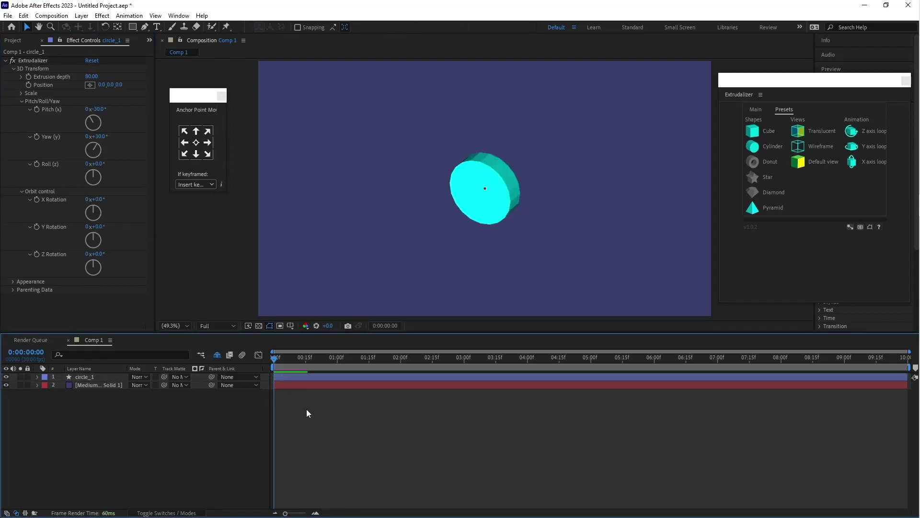
click(22, 191)
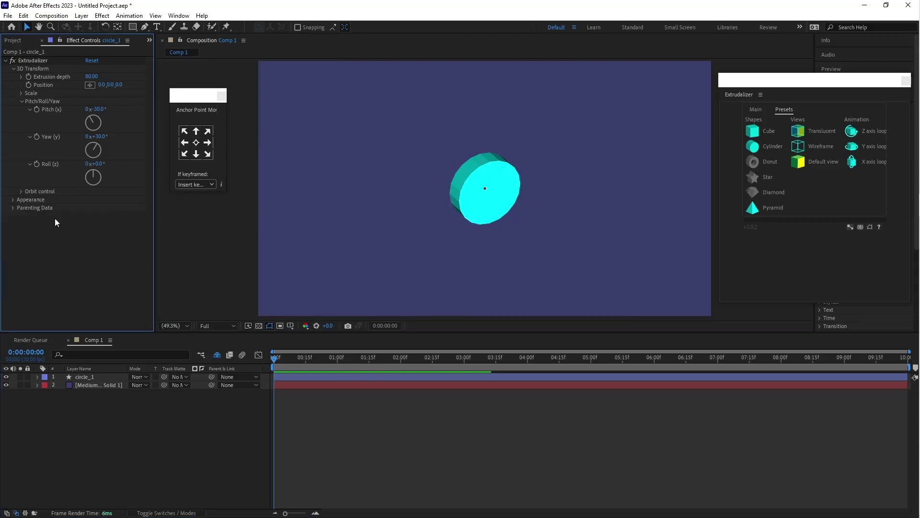
Step: Set the cylinder's front color to golden yellow FFCC00 and copy its hex code
click(13, 200)
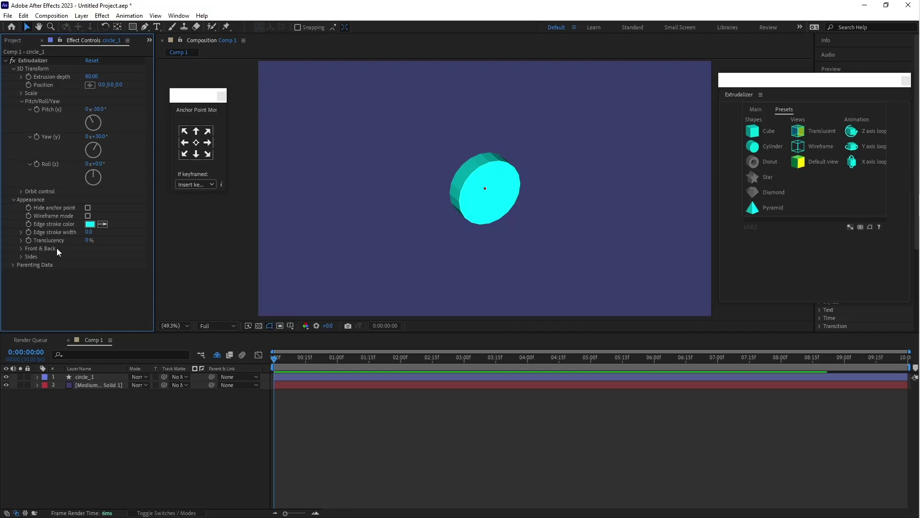
click(22, 248)
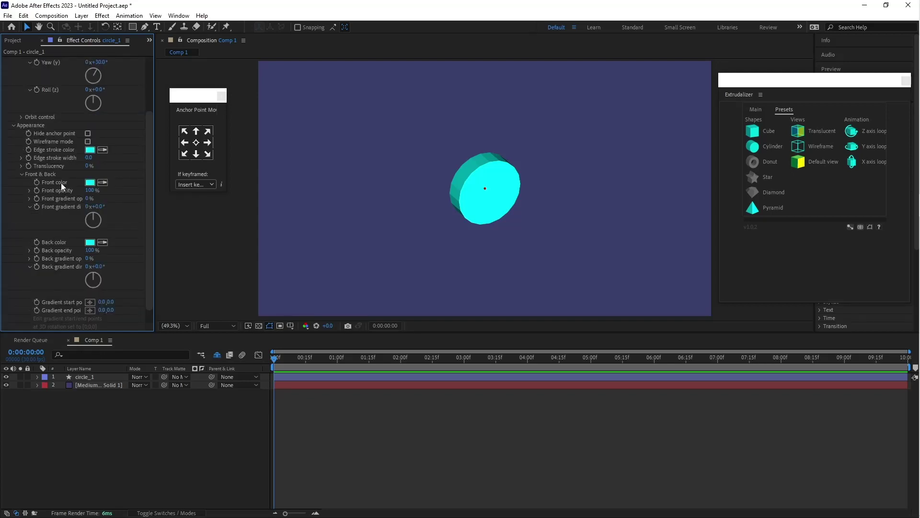
click(89, 182)
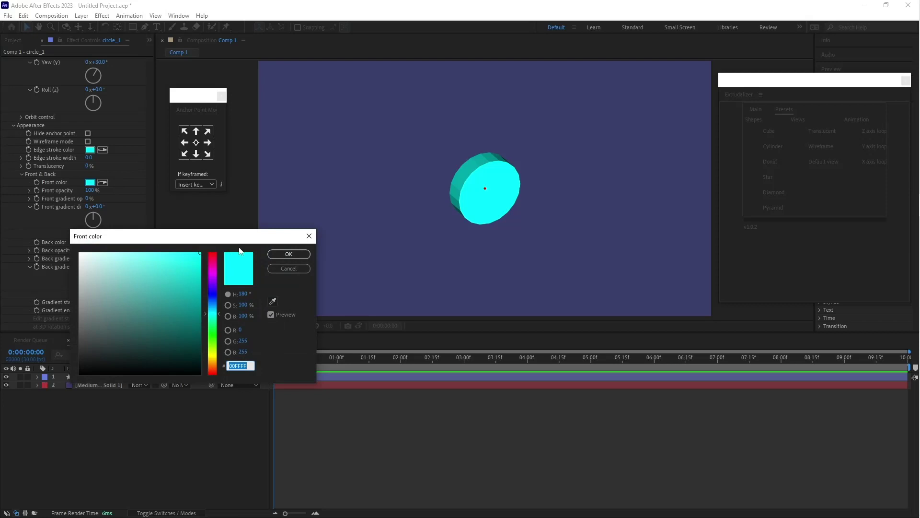
drag(237, 237, 314, 103)
click(289, 223)
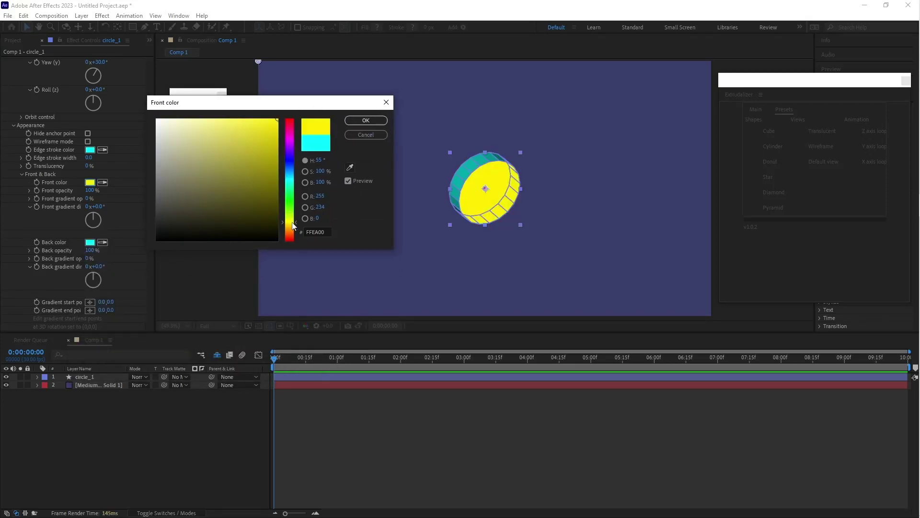
click(293, 224)
drag(294, 224, 295, 226)
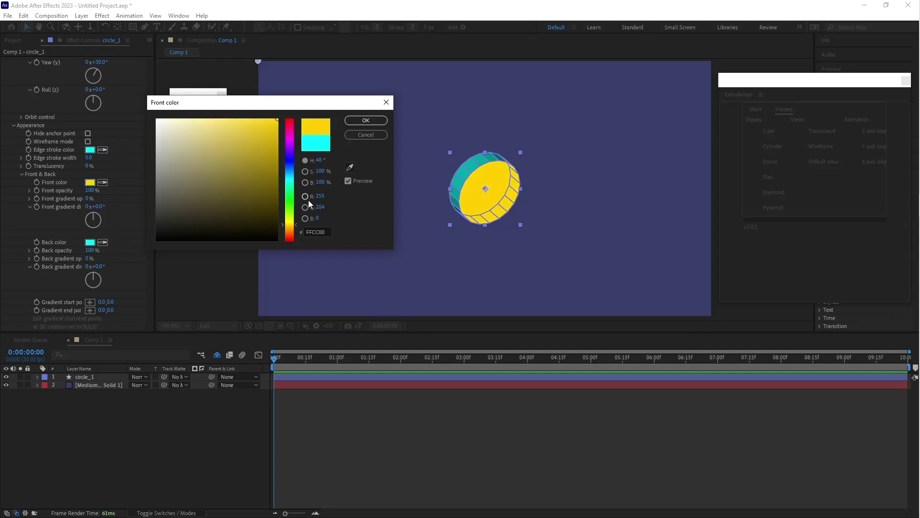
click(316, 231)
key(ctrl+c)
click(357, 124)
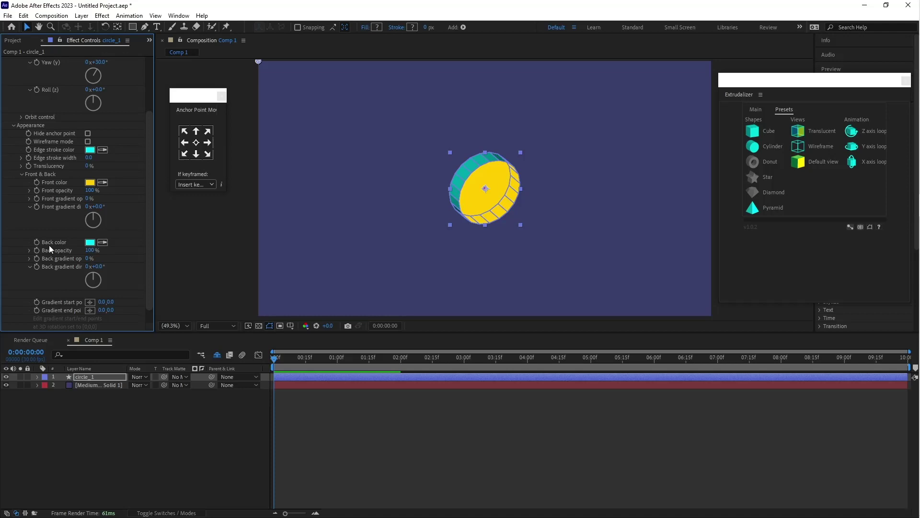
Step: Set the cylinder's back color to the copied golden yellow FFCC00
click(89, 242)
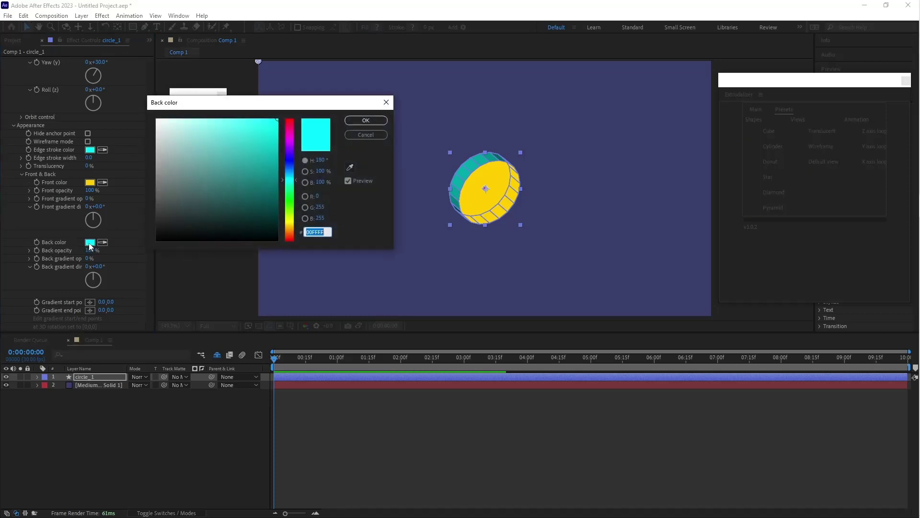
key(ctrl+v)
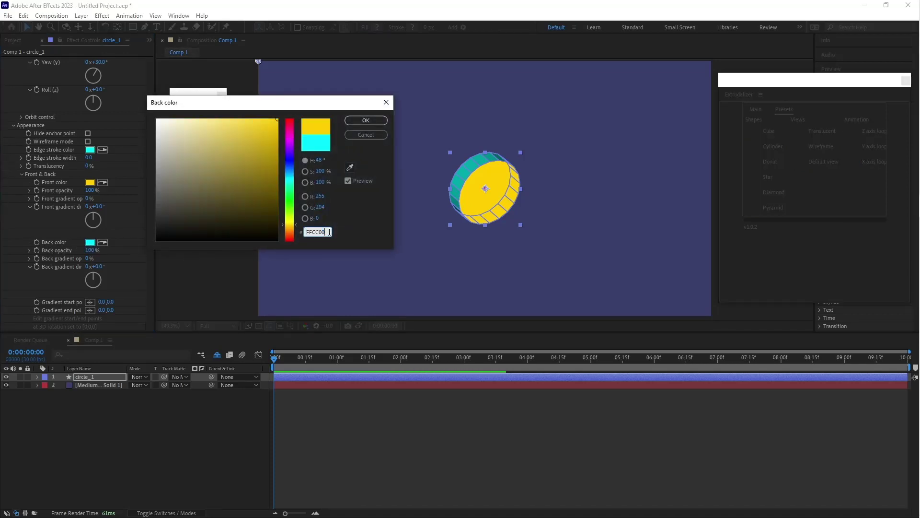
click(363, 120)
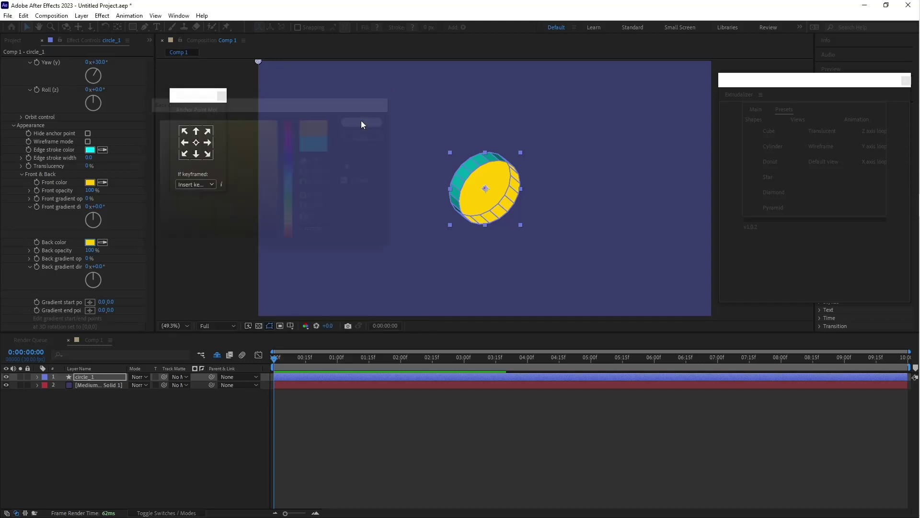
Step: Set the cylinder's sides color to FFCC00 and deselect the layer
scroll(53, 281, down, 1)
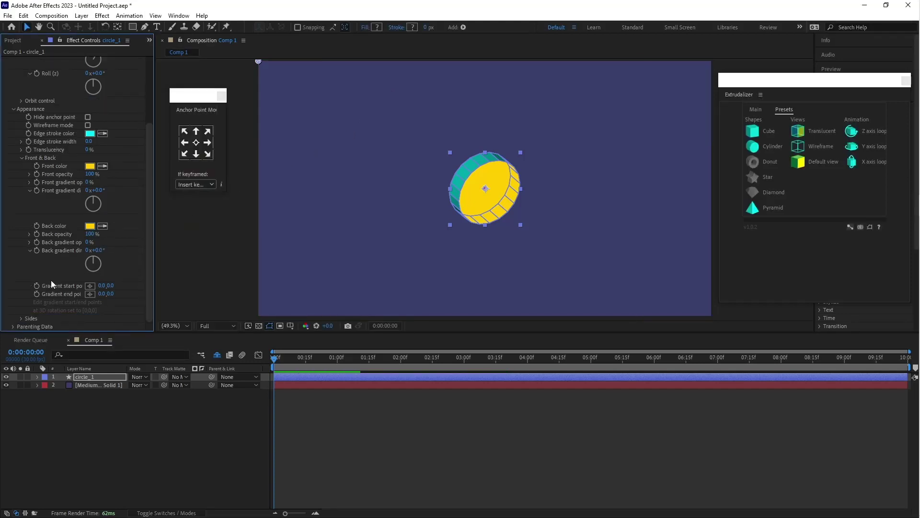
click(22, 319)
scroll(29, 285, down, 4)
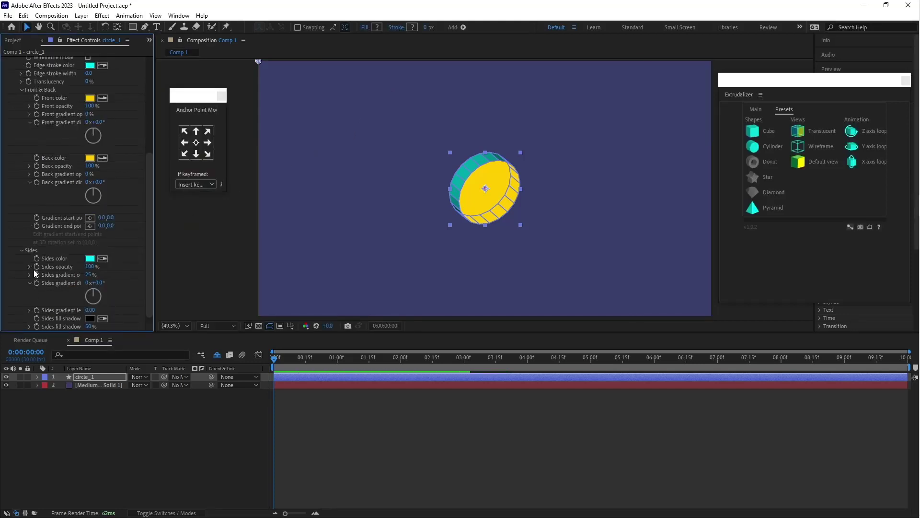
click(90, 258)
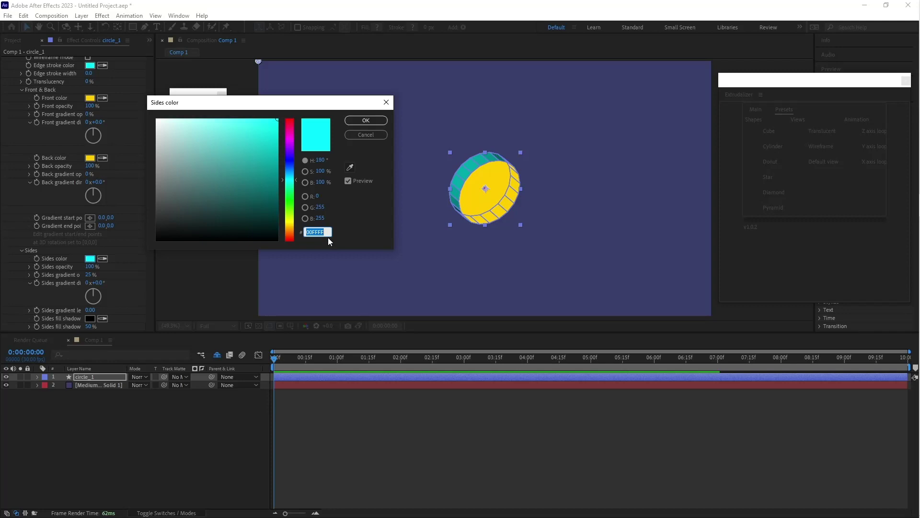
text(FFCC00)
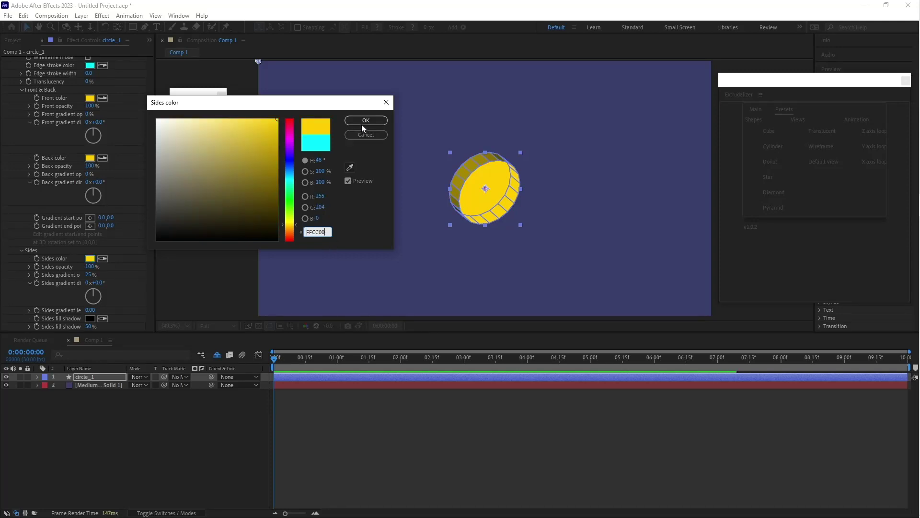
click(362, 120)
click(331, 416)
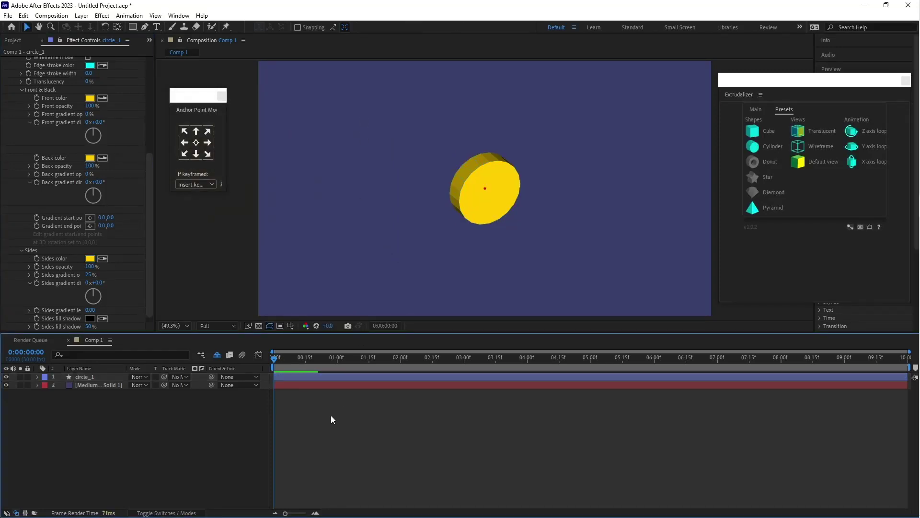
Step: Collapse the Sides and Appearance settings of the Extrudalizer effect
click(21, 250)
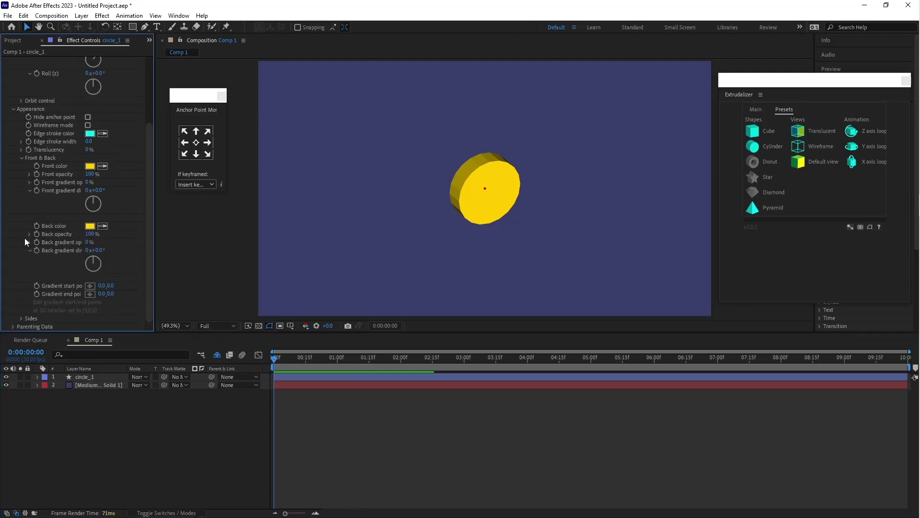
click(13, 109)
click(485, 199)
click(661, 154)
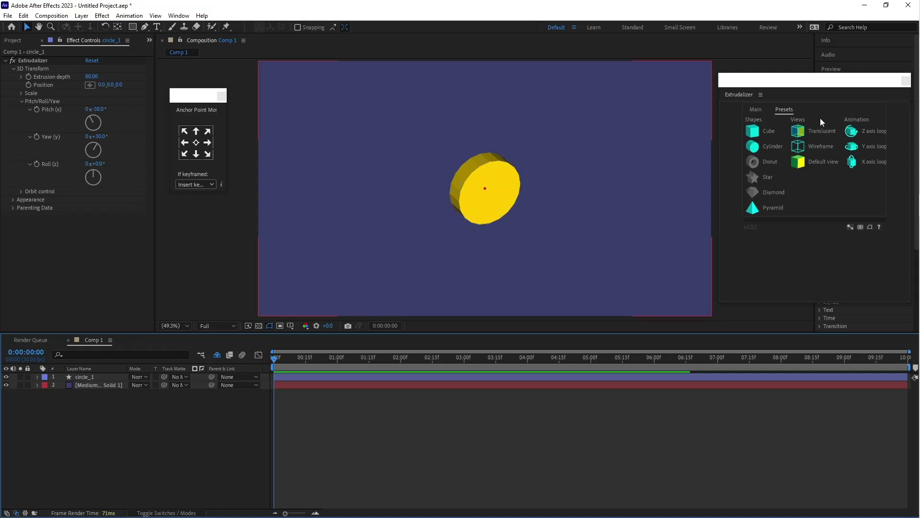
Step: Create Map Art artwork templates for both the Front and Back faces of circle_1
click(755, 110)
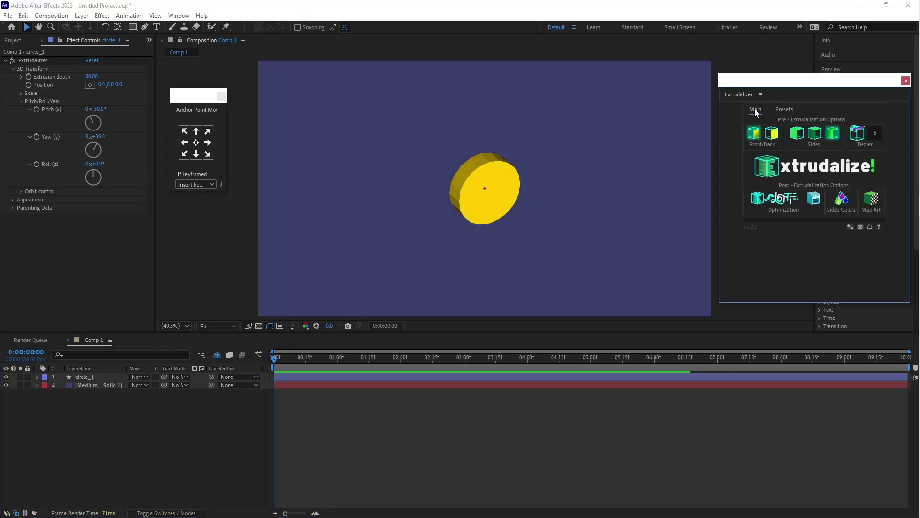
click(871, 201)
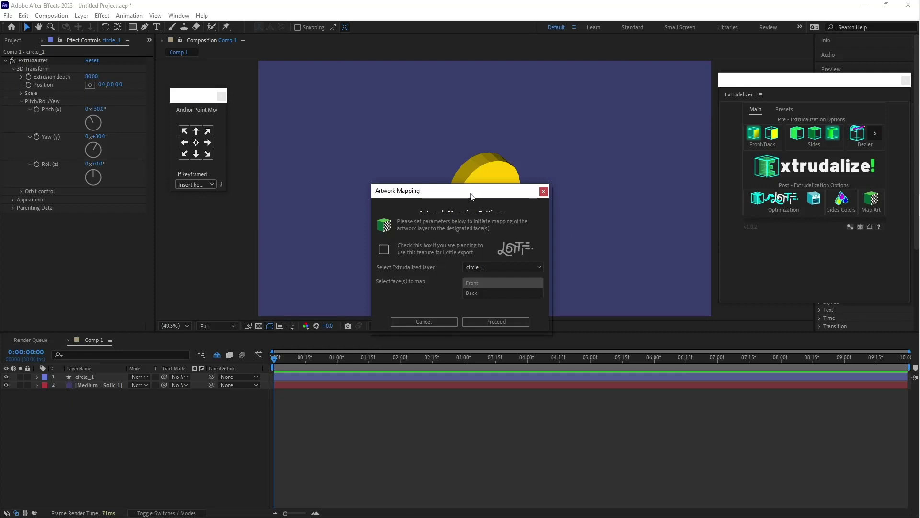
click(498, 267)
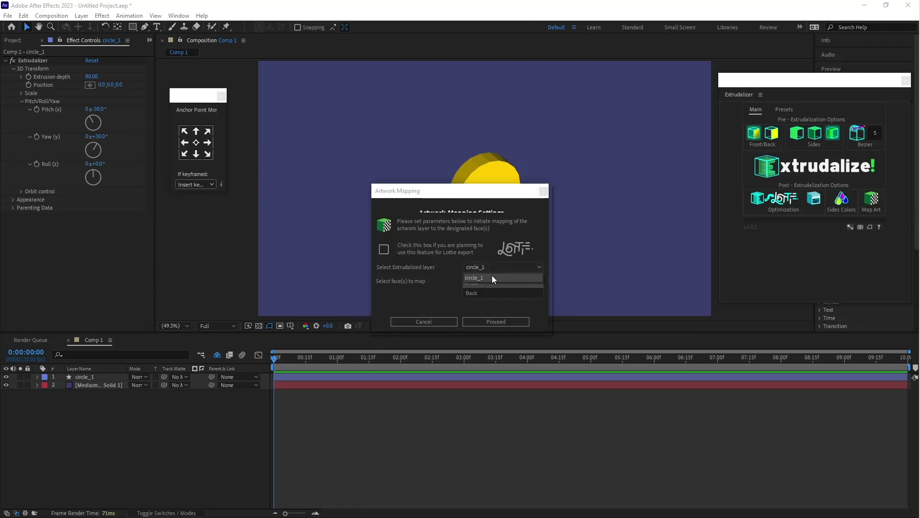
click(474, 292)
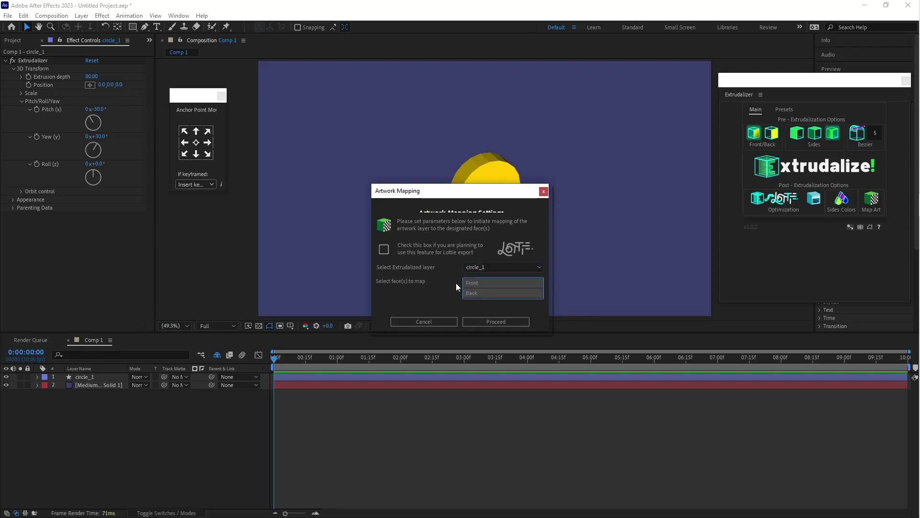
click(496, 321)
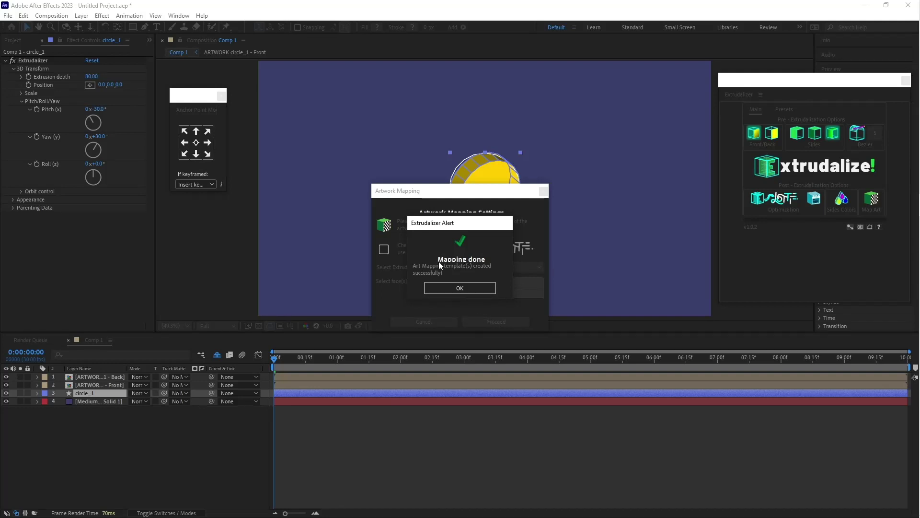
click(459, 288)
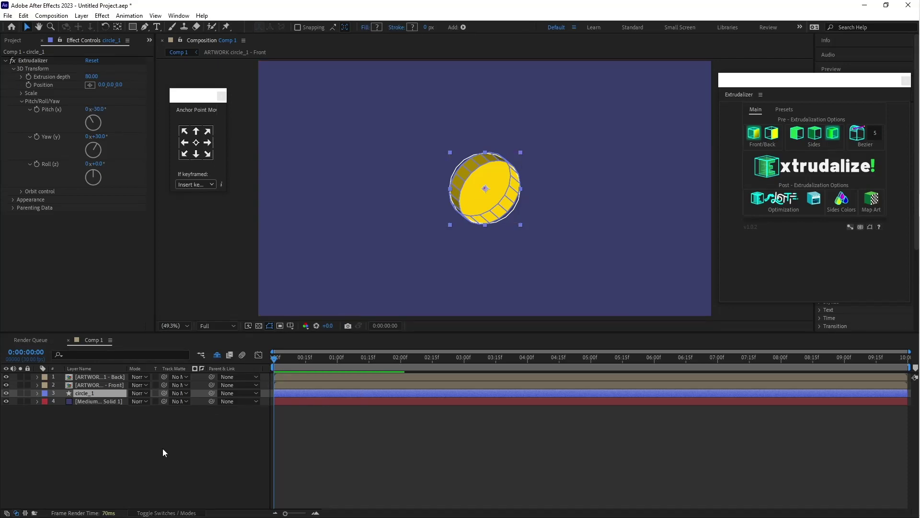
Step: Open the front artwork composition and select its circle outline layer
click(97, 387)
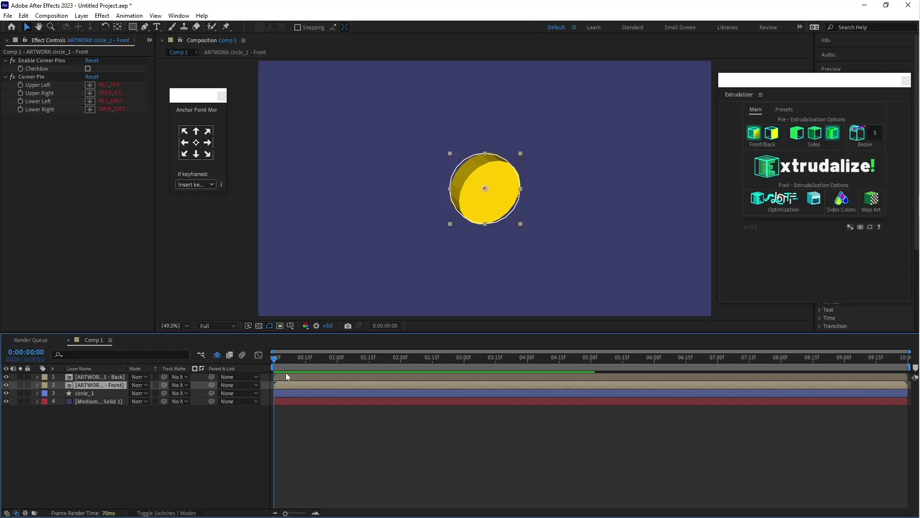
double_click(283, 385)
click(464, 257)
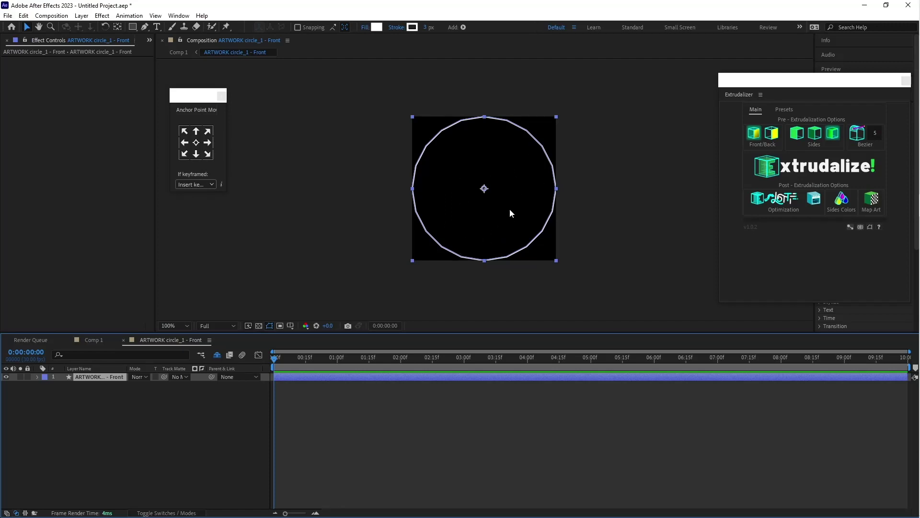
Step: Import coin.png into the project and place it above the circle outline in the front artwork composition
click(149, 40)
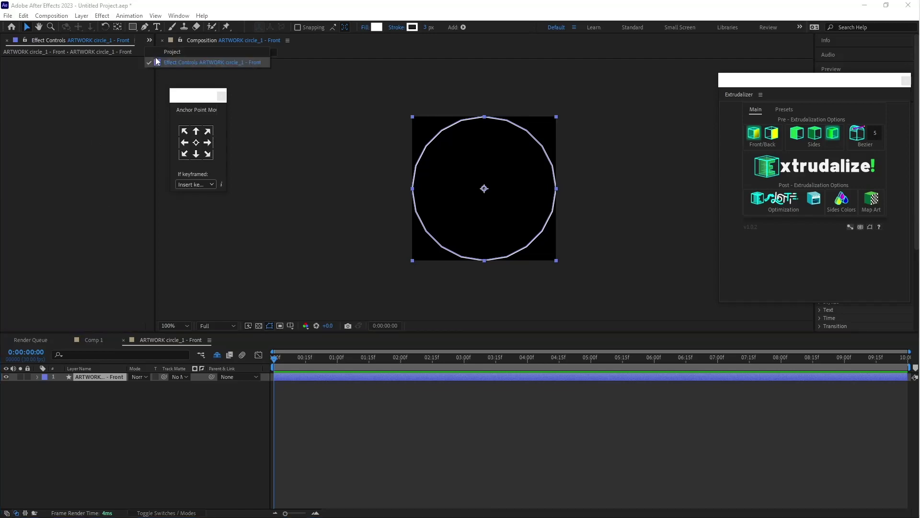
click(160, 60)
double_click(63, 210)
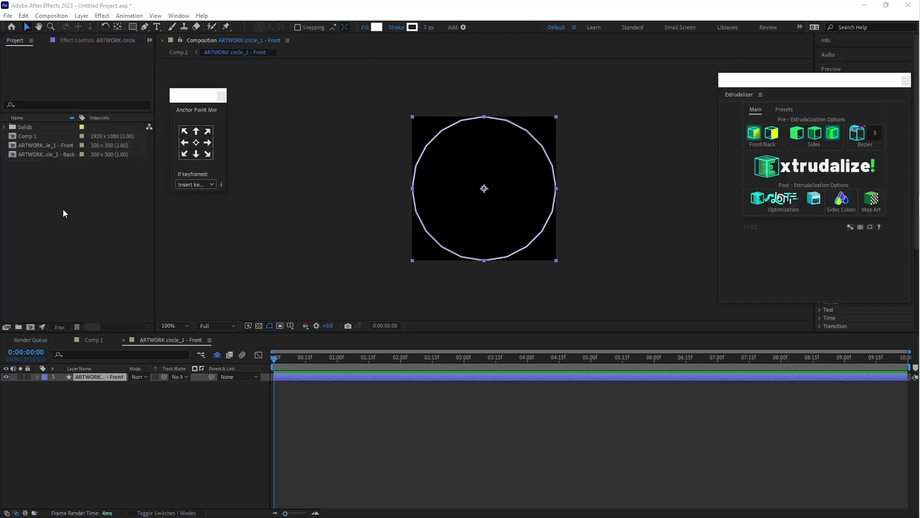
click(125, 133)
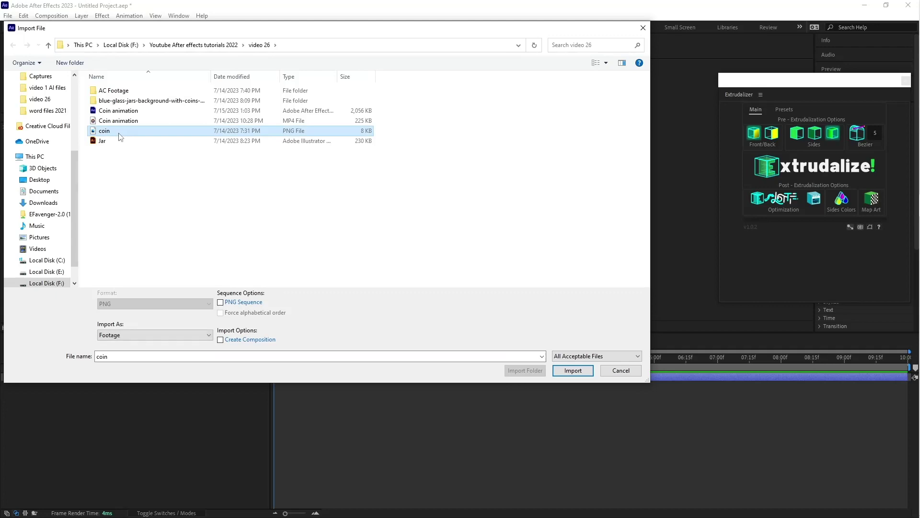
click(573, 371)
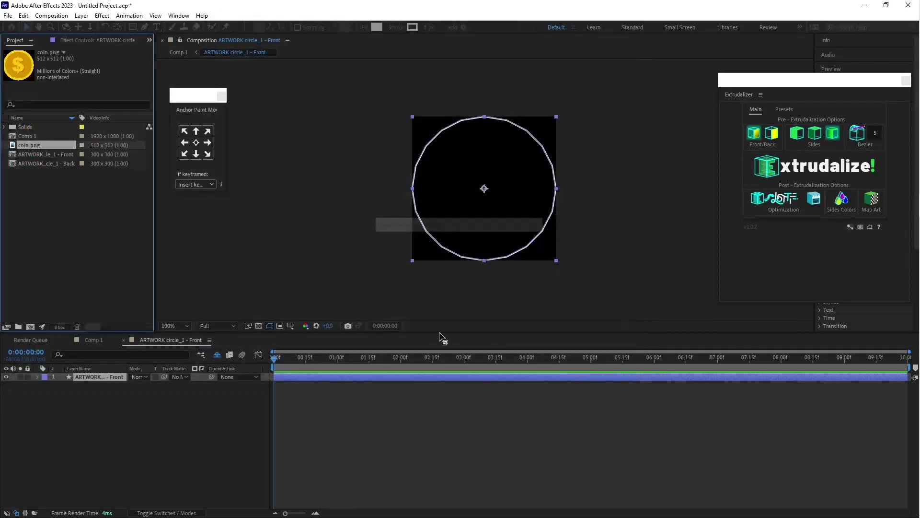
drag(33, 146, 116, 377)
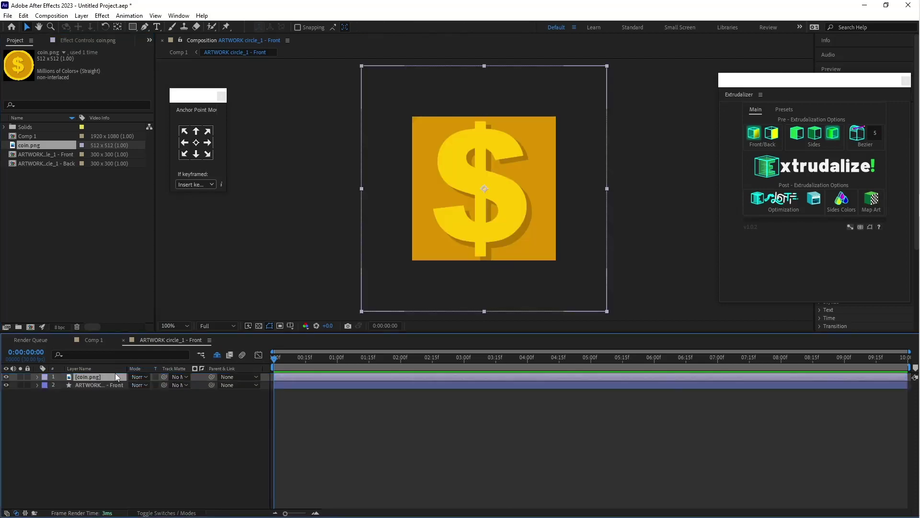
Step: Scale the coin.png layer to 58% to fit the circle outline, hiding the outline while resizing and showing it again
click(92, 385)
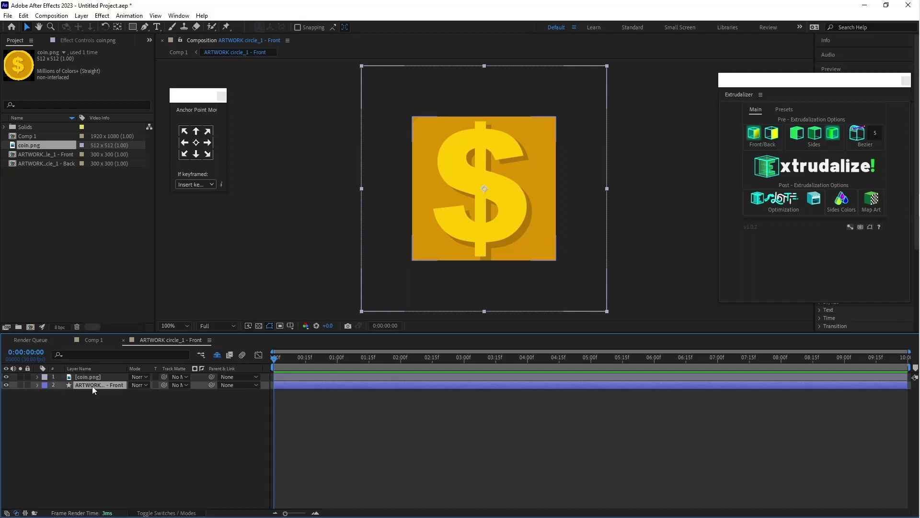
click(7, 386)
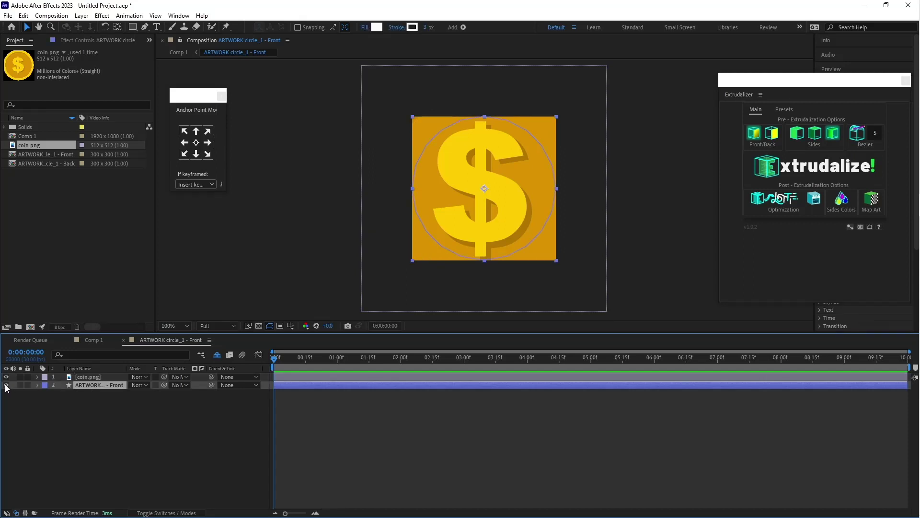
click(86, 378)
key(s)
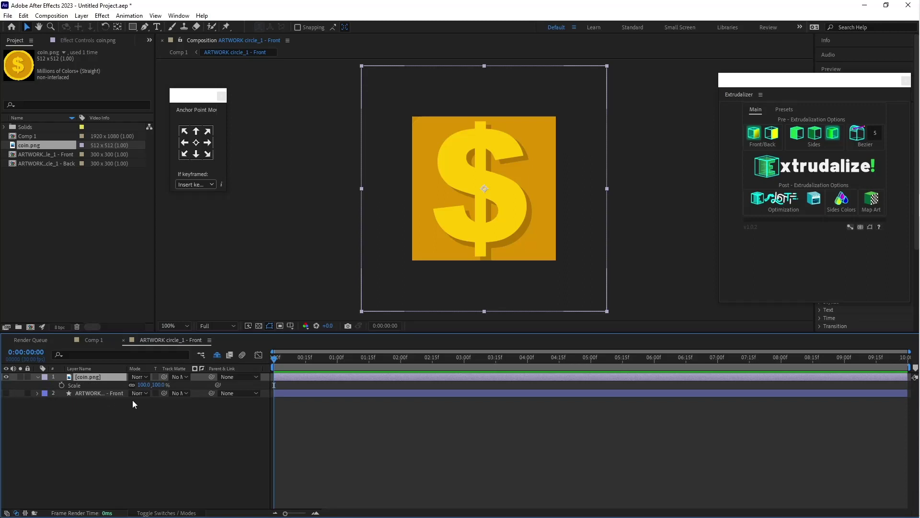
mouse_move(144, 385)
mouse_down()
mouse_move(127, 389)
mouse_move(145, 385)
mouse_up()
click(6, 393)
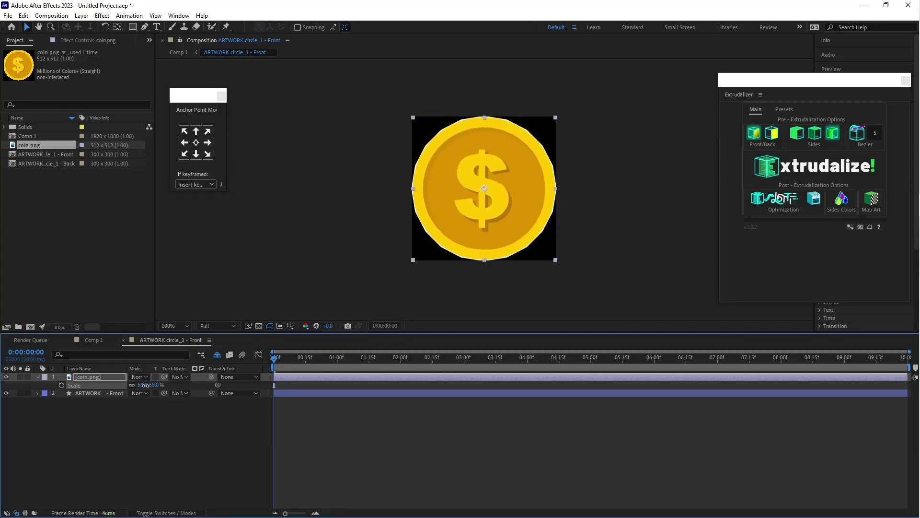
Step: Hide the circle outline layer in the front artwork composition
click(114, 378)
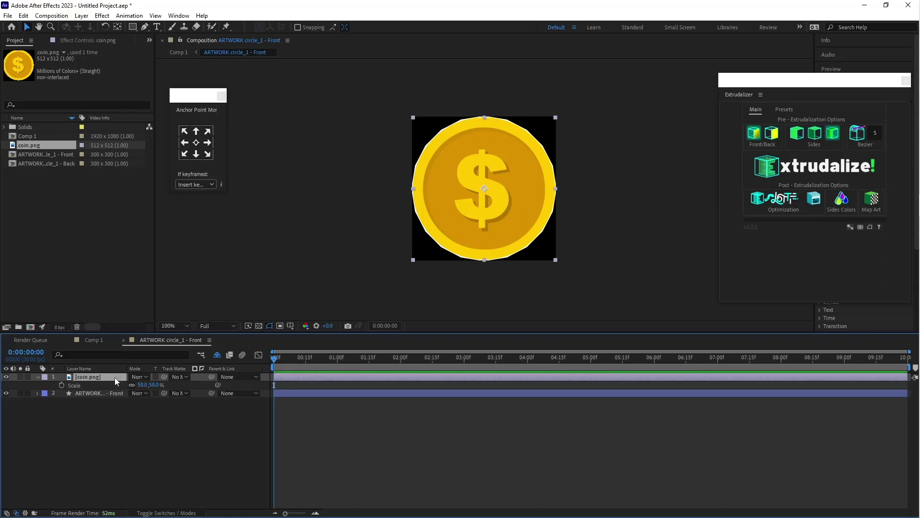
click(85, 393)
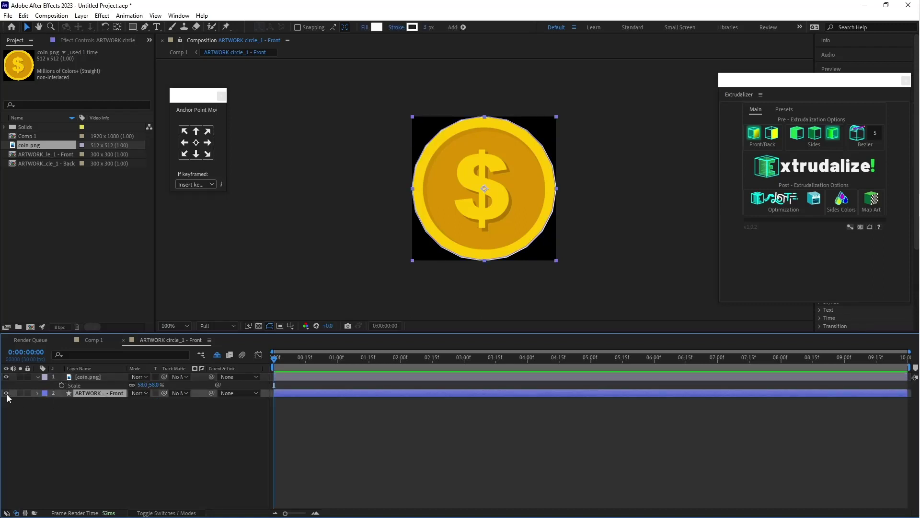
click(6, 393)
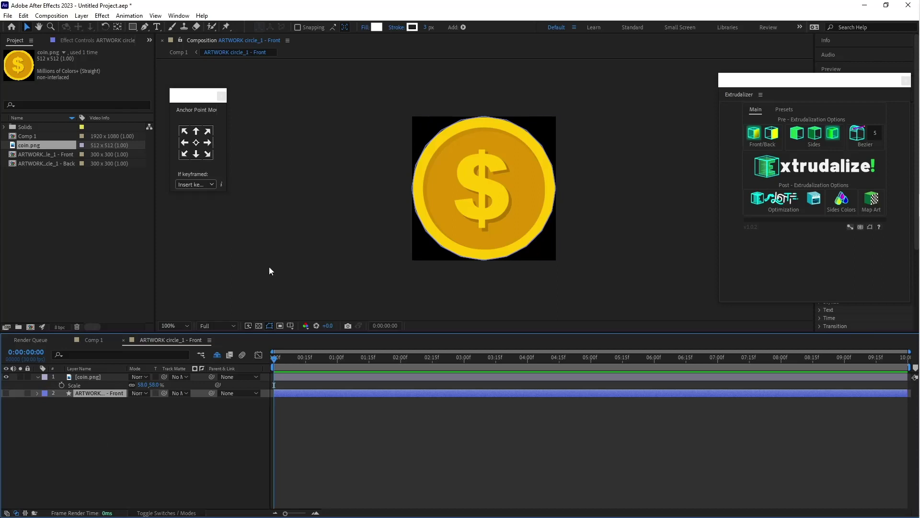
Step: Return to Comp 1, open the back artwork composition and place coin.png above its circle outline
click(179, 52)
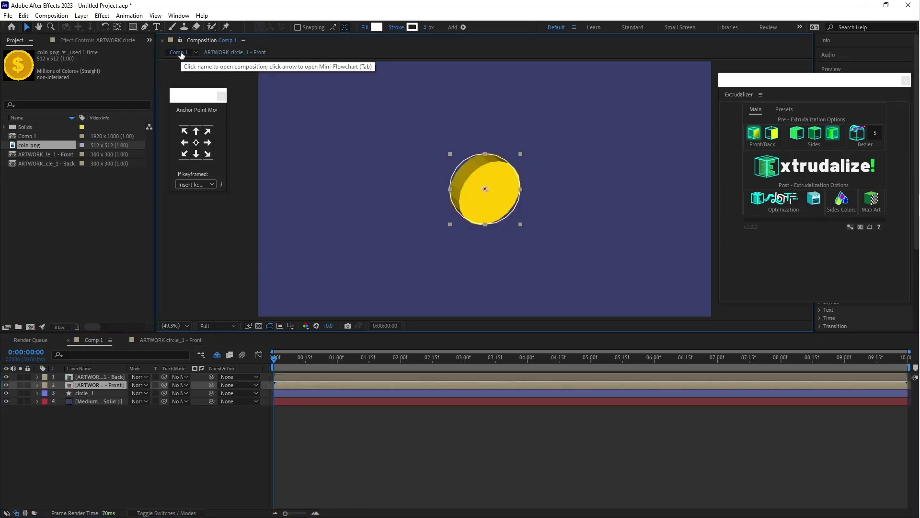
click(101, 378)
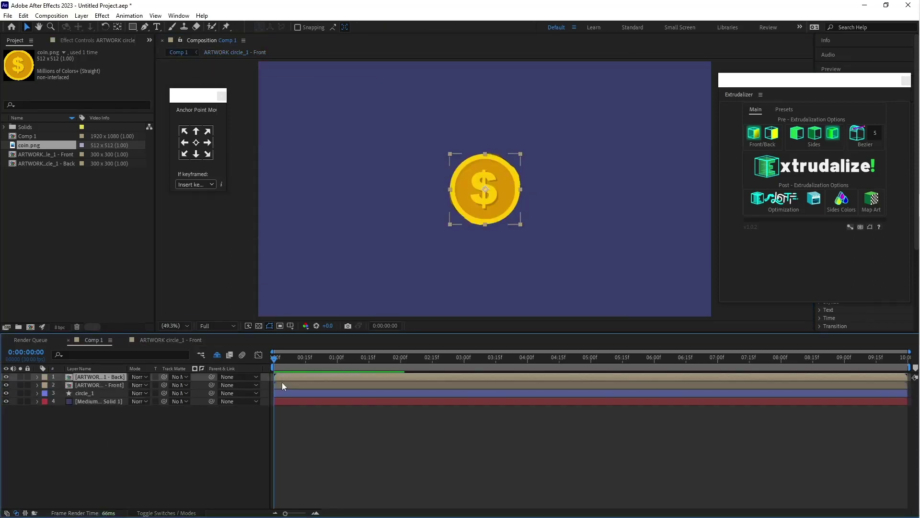
double_click(112, 378)
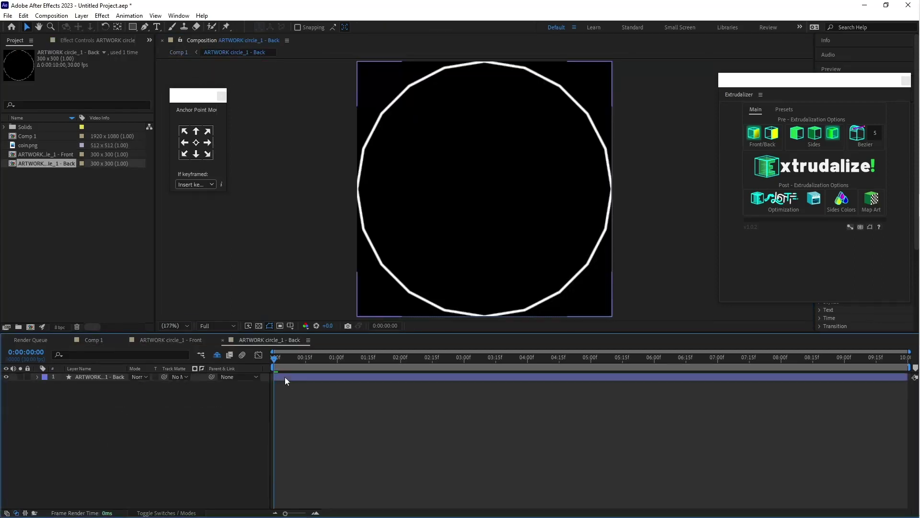
click(66, 212)
click(32, 145)
drag(31, 144, 99, 382)
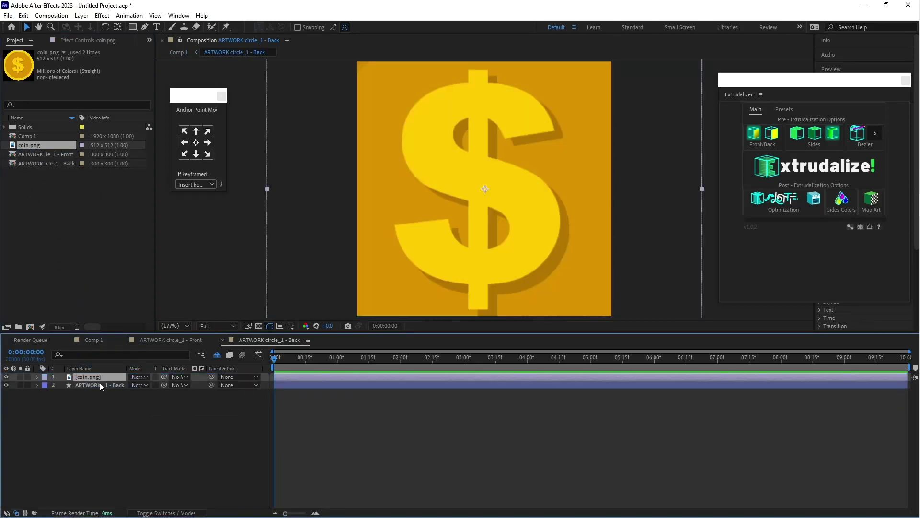
Step: Scale the coin.png layer to 58% in the back artwork composition to fit the circle outline
key(s)
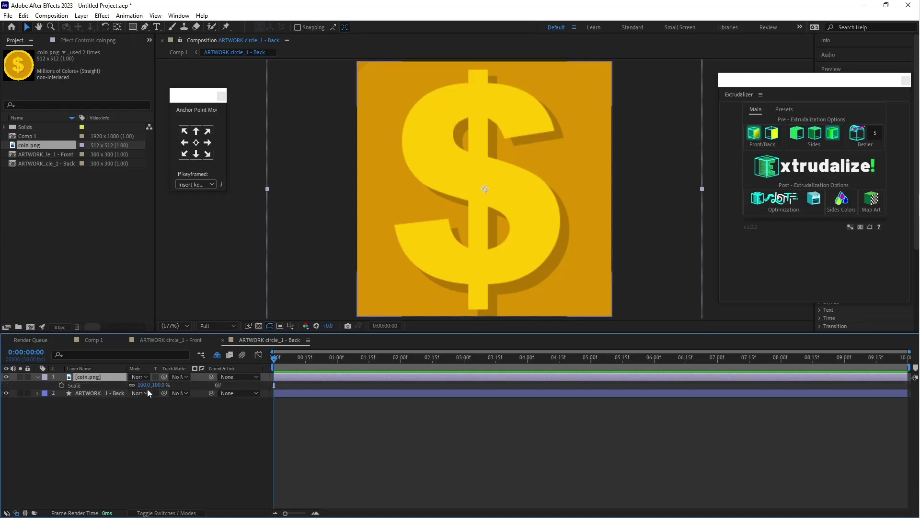
drag(144, 385, 129, 392)
scroll(401, 240, down, 2)
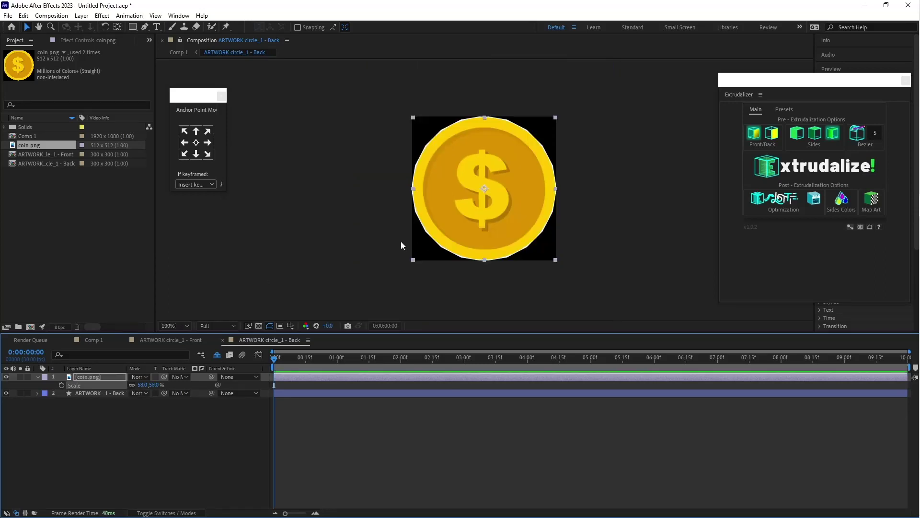
Step: Flip the coin.png layer horizontally in the back artwork composition
click(109, 377)
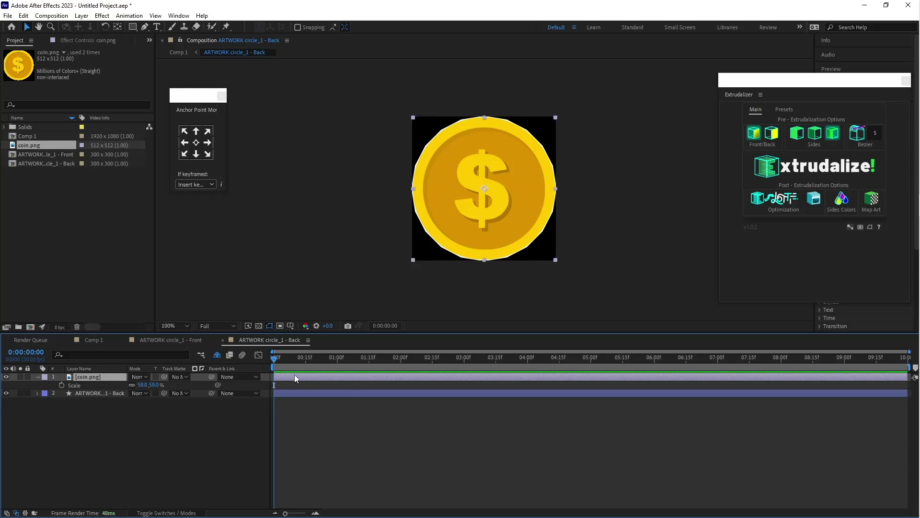
right_click(281, 378)
mouse_move(356, 137)
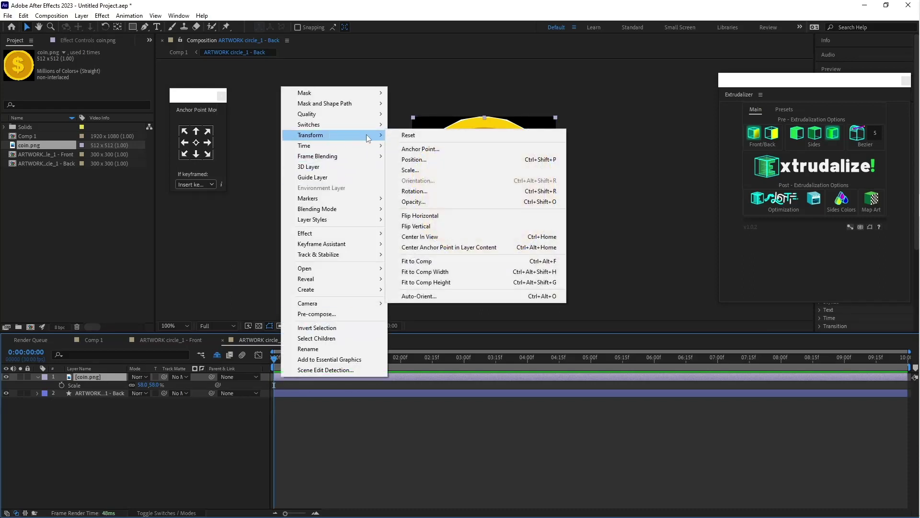
click(435, 216)
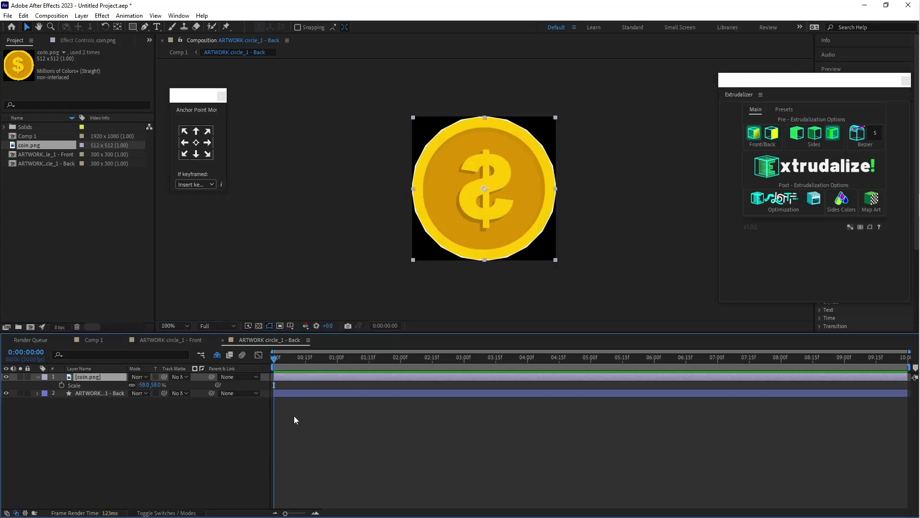
Step: Hide the circle outline layer in the back artwork composition and return to Comp 1
click(286, 392)
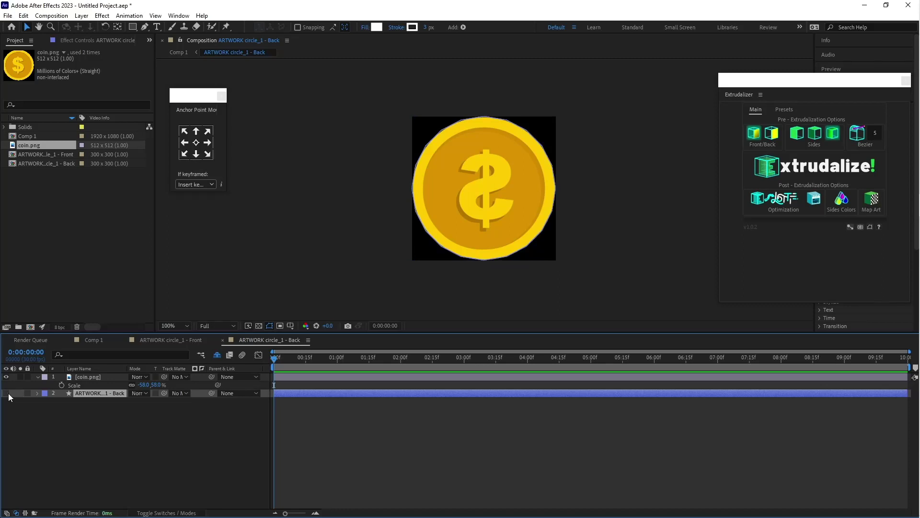
click(129, 449)
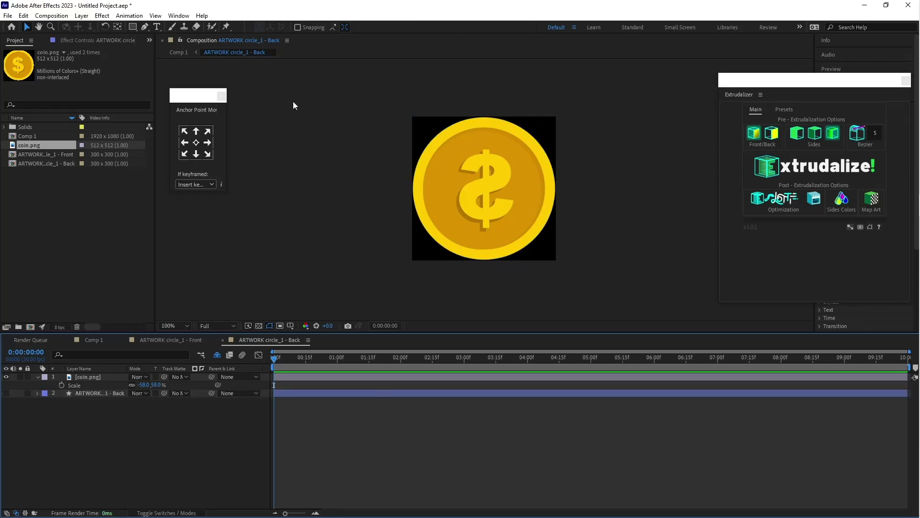
click(178, 53)
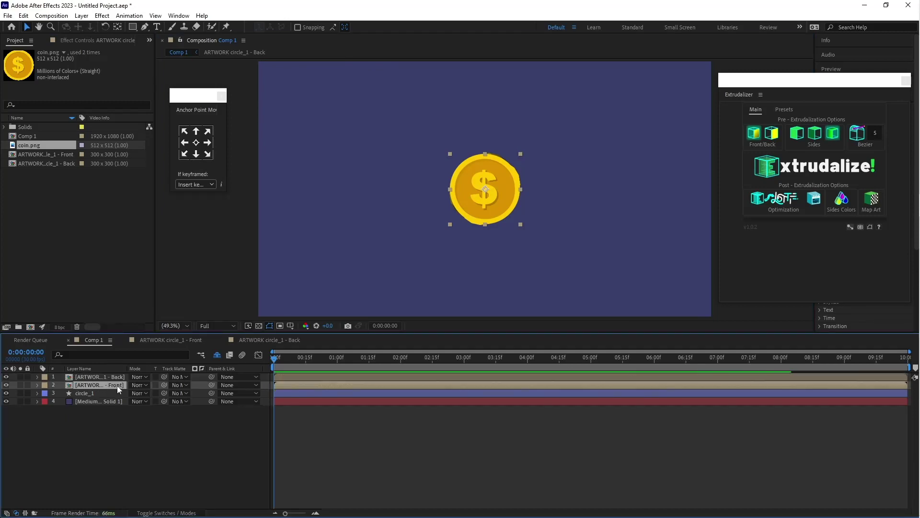
Step: Enable the corner pins on the front and back artwork layers in Comp 1
click(74, 42)
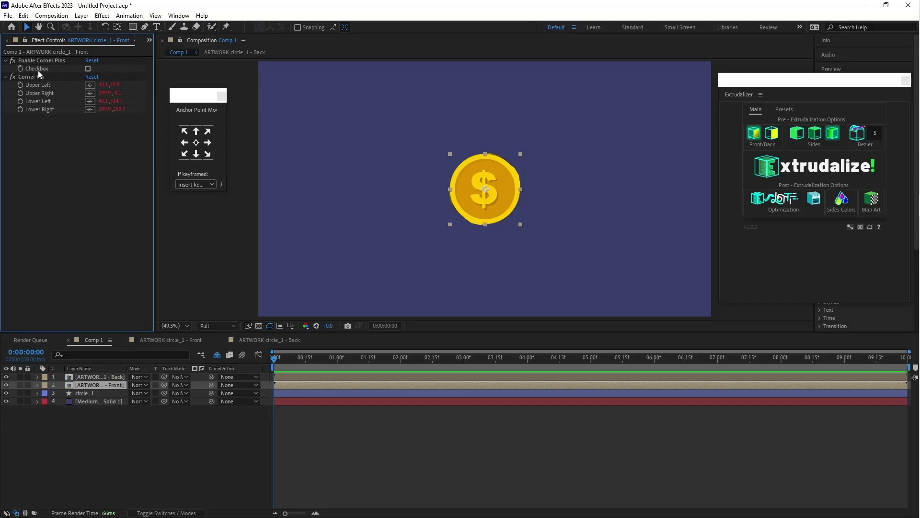
click(88, 68)
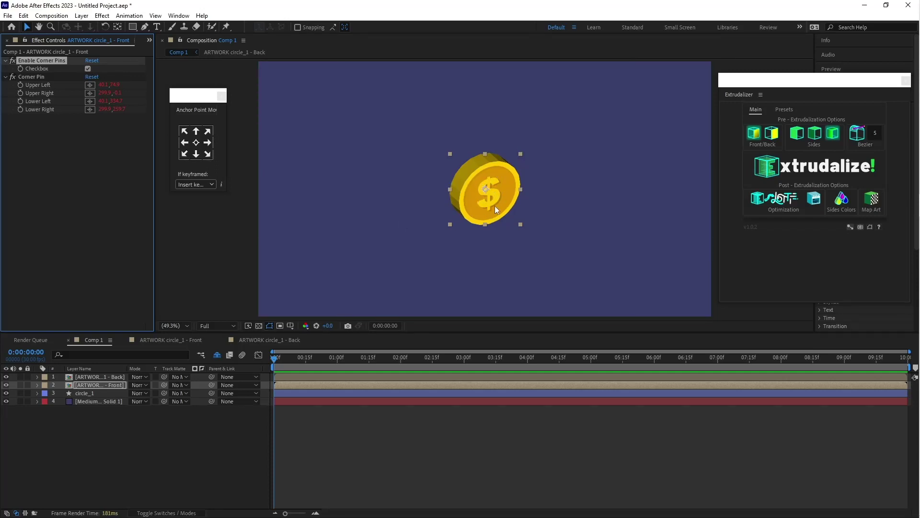
click(111, 376)
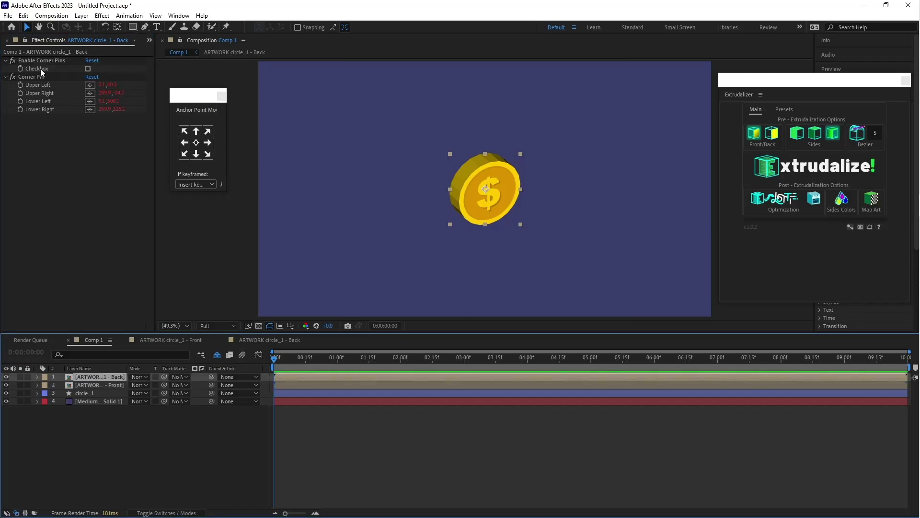
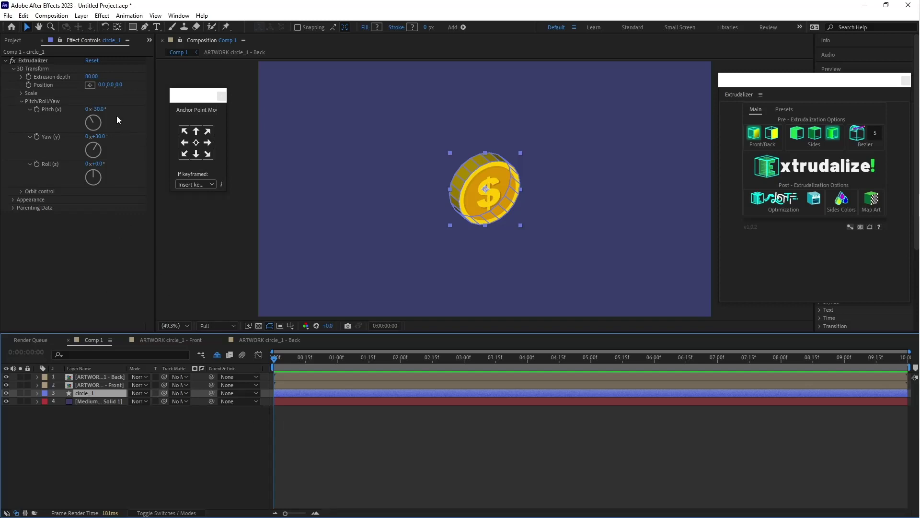
Step: Set circle_1's Extrudalizer Pitch (x) and Yaw (y) to 0° and start keyframing both at the first frame
click(101, 109)
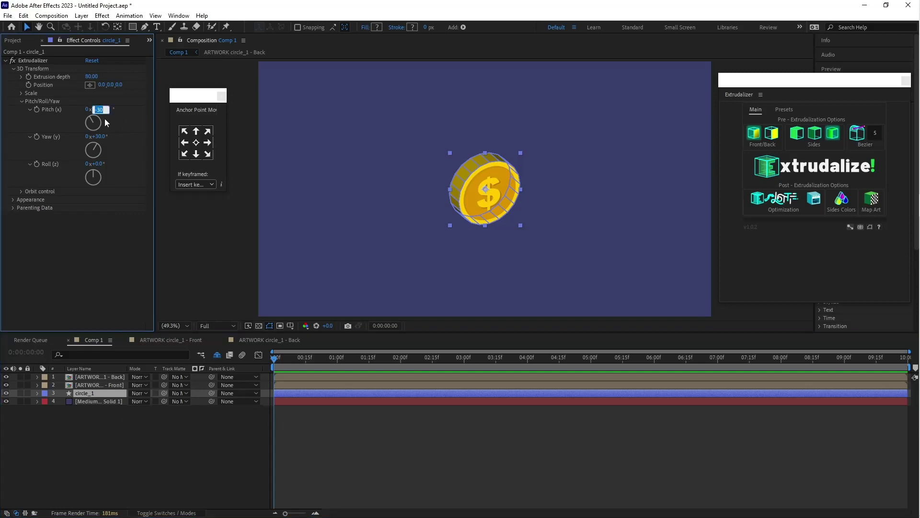
text(0)
key(Return)
click(101, 137)
text(0)
key(Return)
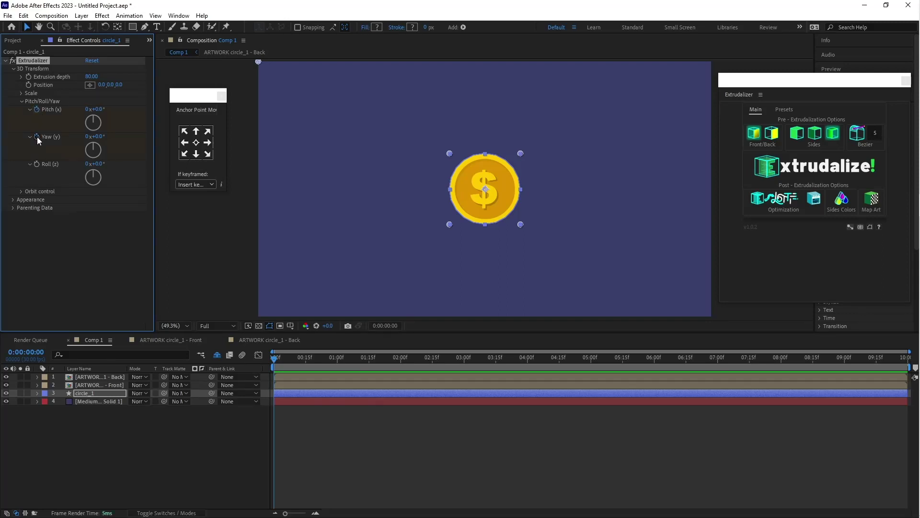
Step: Reveal circle_1's keyframed properties and add Pitch and Yaw keyframes at 0:00:02:15
click(98, 392)
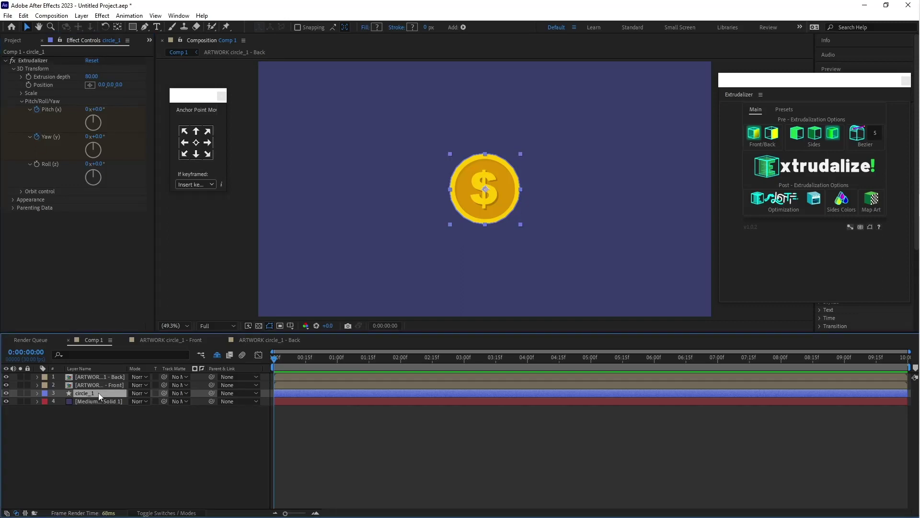
key(u)
drag(289, 407, 263, 423)
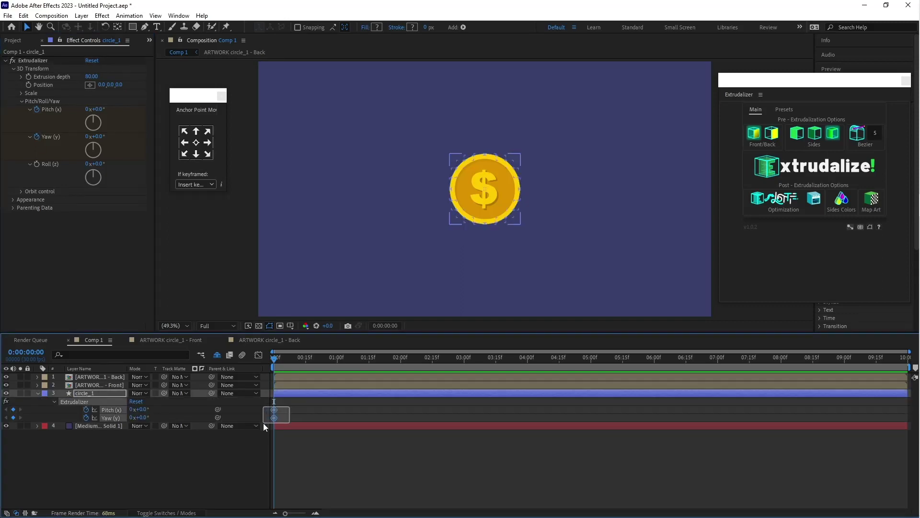
click(272, 410)
click(286, 411)
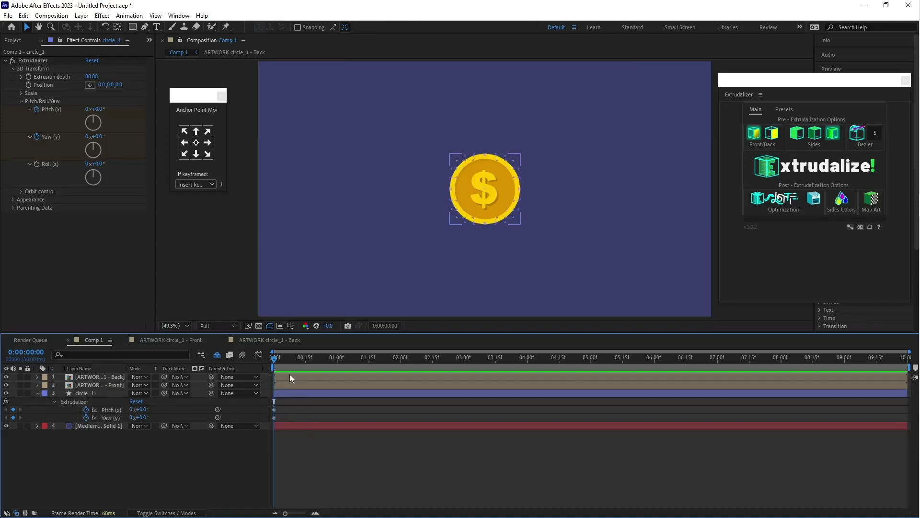
drag(274, 360, 432, 366)
click(213, 441)
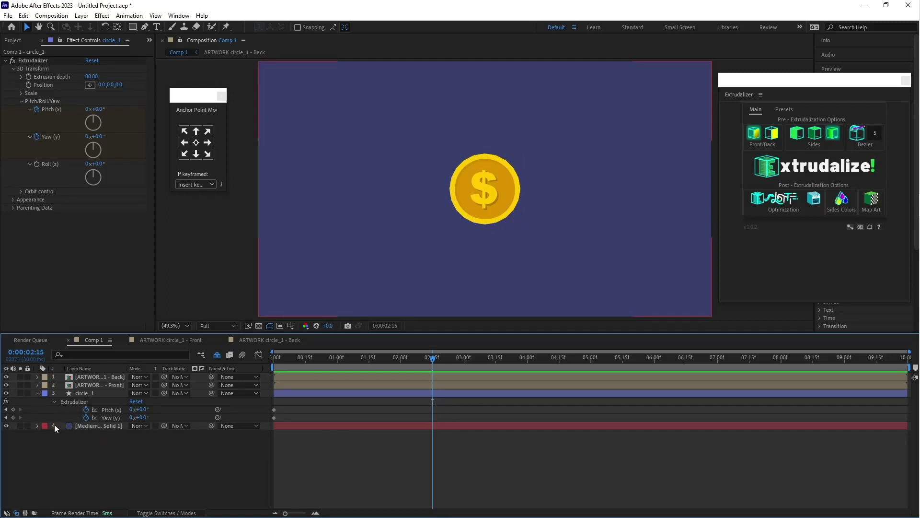
click(14, 410)
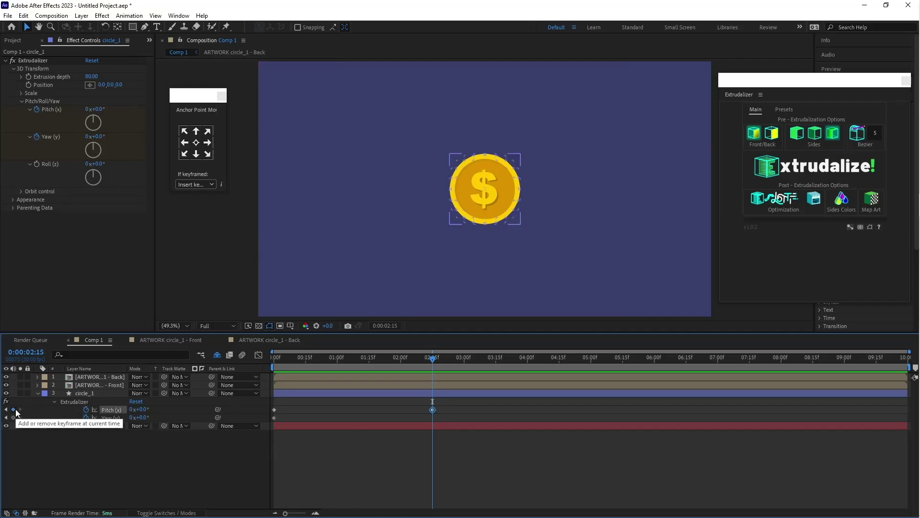
click(13, 417)
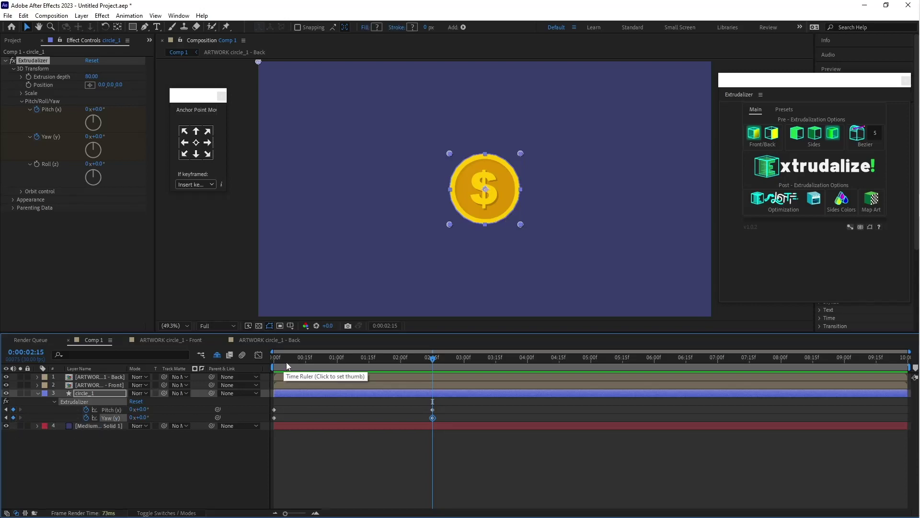
Step: Add keyframes at 0:00:01:09 with Pitch set to 45° and Yaw set to 180°
drag(284, 359, 355, 364)
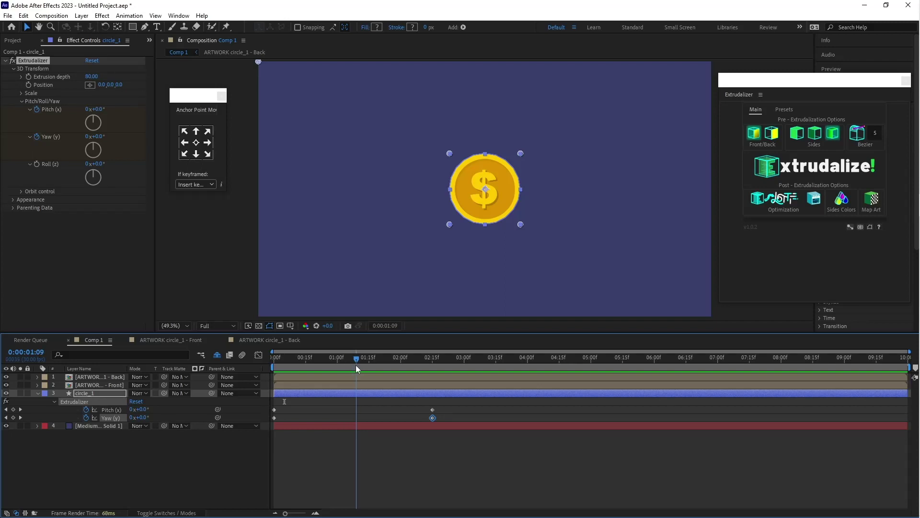
click(354, 414)
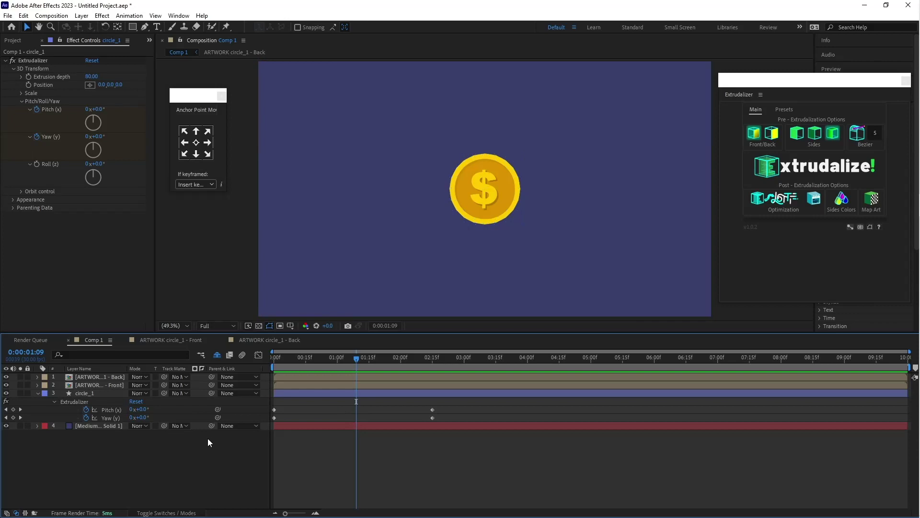
click(12, 409)
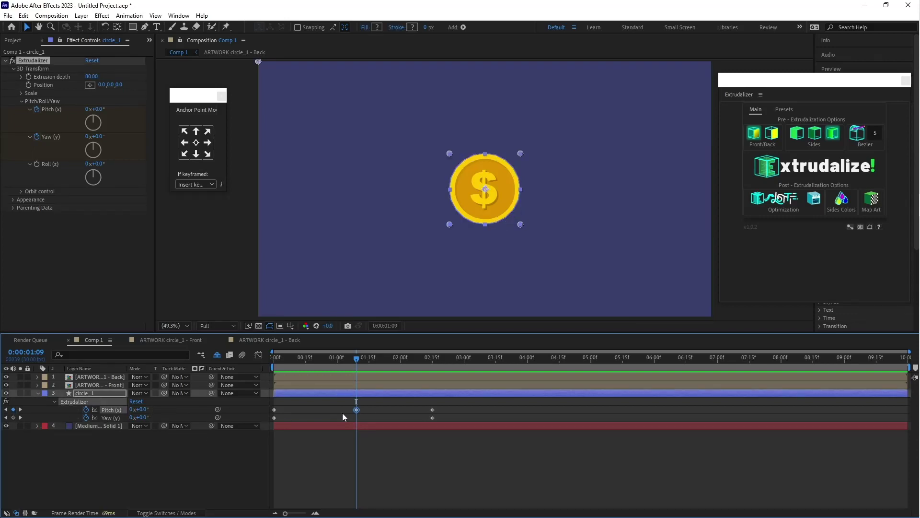
click(139, 410)
text(45)
key(Return)
click(13, 417)
click(140, 418)
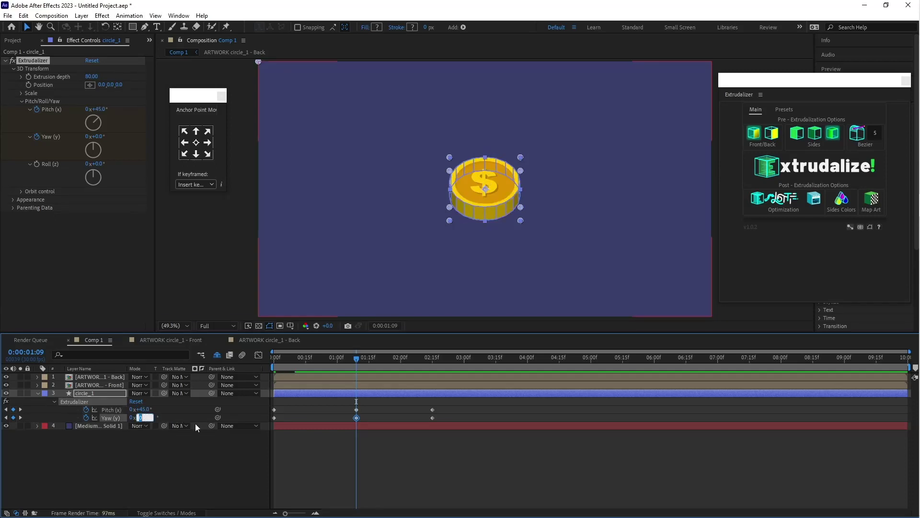
text(180)
click(344, 418)
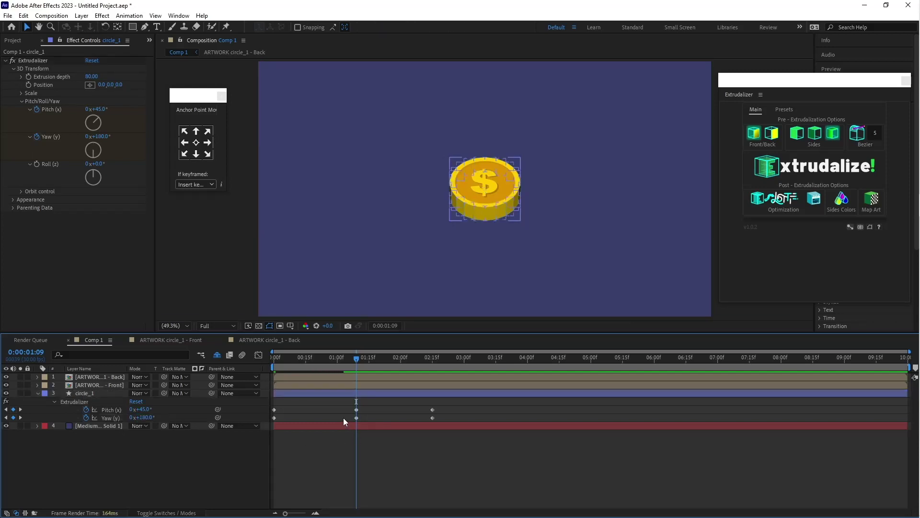
Step: Set the Yaw keyframe at 0:00:02:15 to 360° and preview the coin's rotation near the start
click(21, 410)
click(143, 417)
text(360)
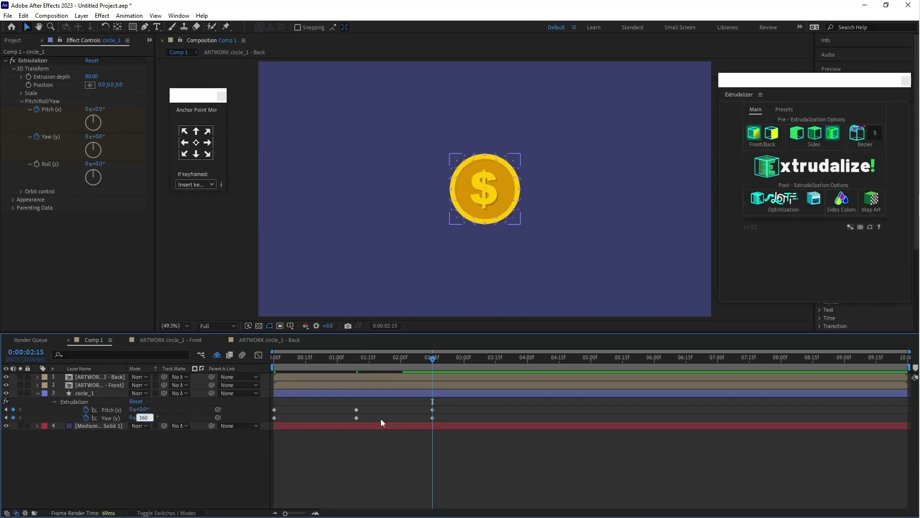
key(Return)
click(384, 413)
click(280, 358)
key(space)
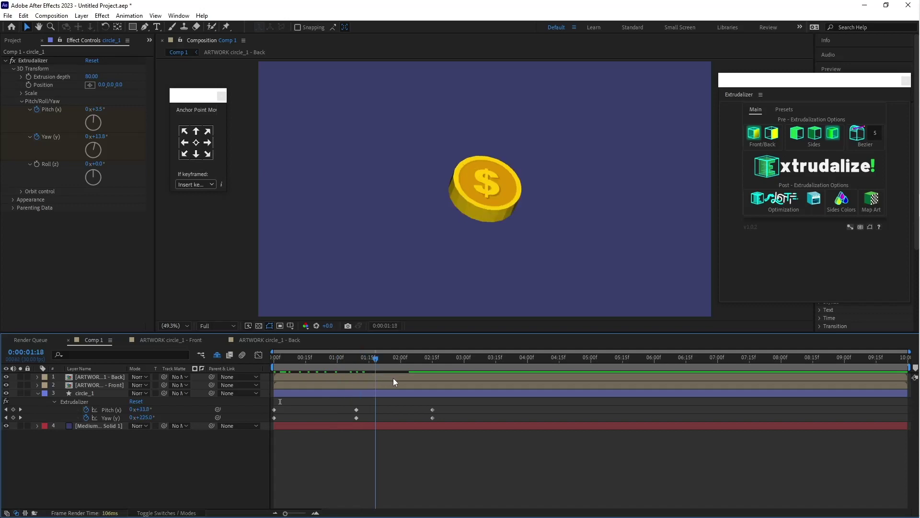
Step: Apply Easy Ease In to the middle Pitch and Yaw keyframes
drag(370, 410, 358, 420)
right_click(356, 418)
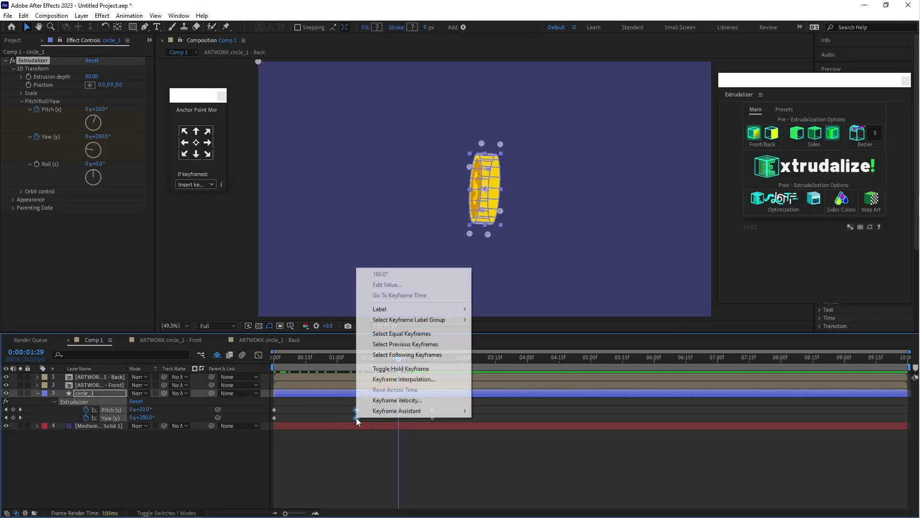
mouse_move(415, 417)
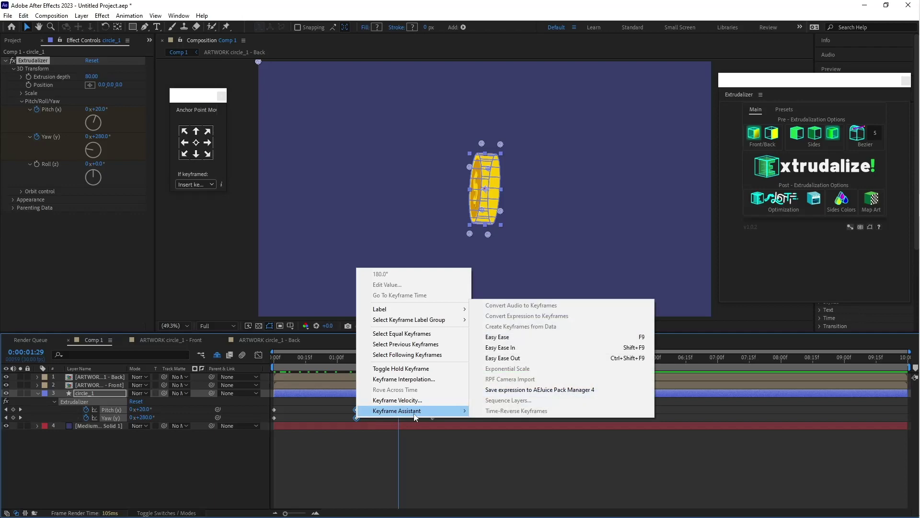
click(524, 348)
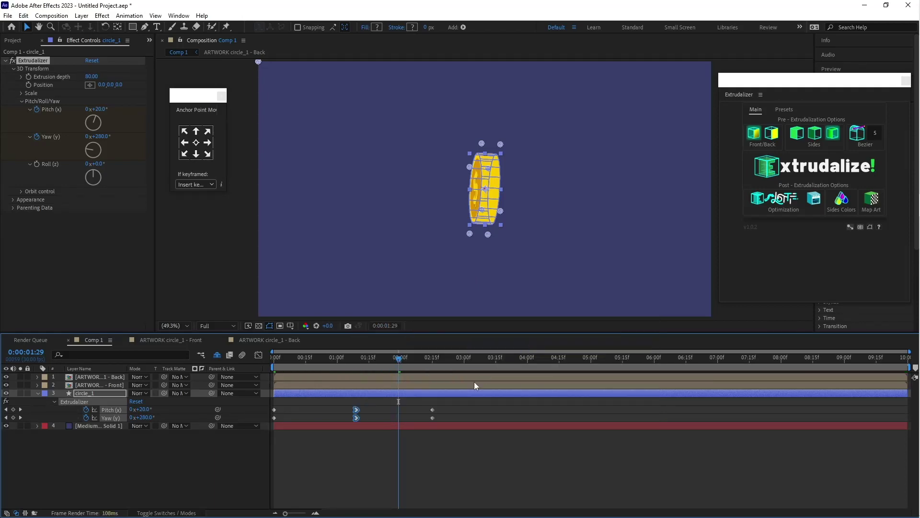
Step: End the work area at the final keyframes around 0:00:02:15 and preview the coin animation
key(Home)
click(437, 360)
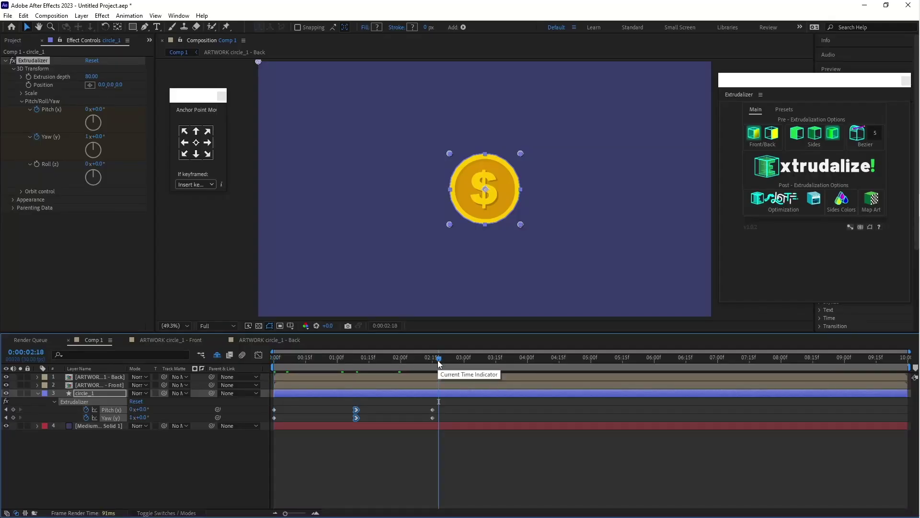
drag(438, 364, 432, 368)
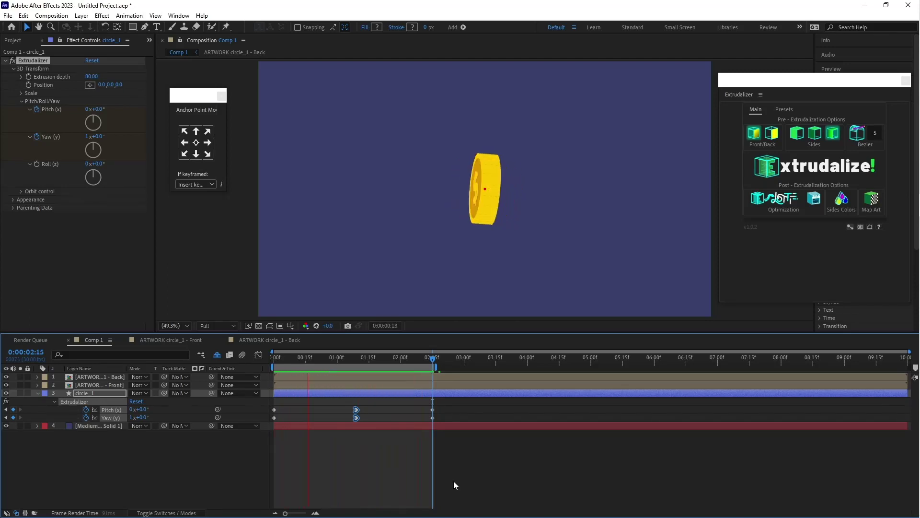
Step: Convert the middle Pitch and Yaw keyframes to Auto Bezier interpolation and preview the smoothed rotation
click(372, 409)
drag(373, 405, 359, 421)
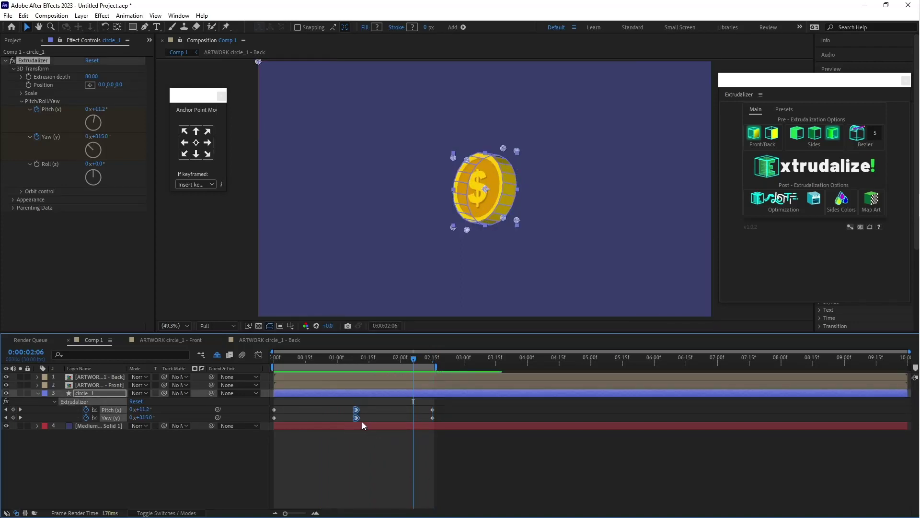
ctrl+click(357, 417)
click(404, 464)
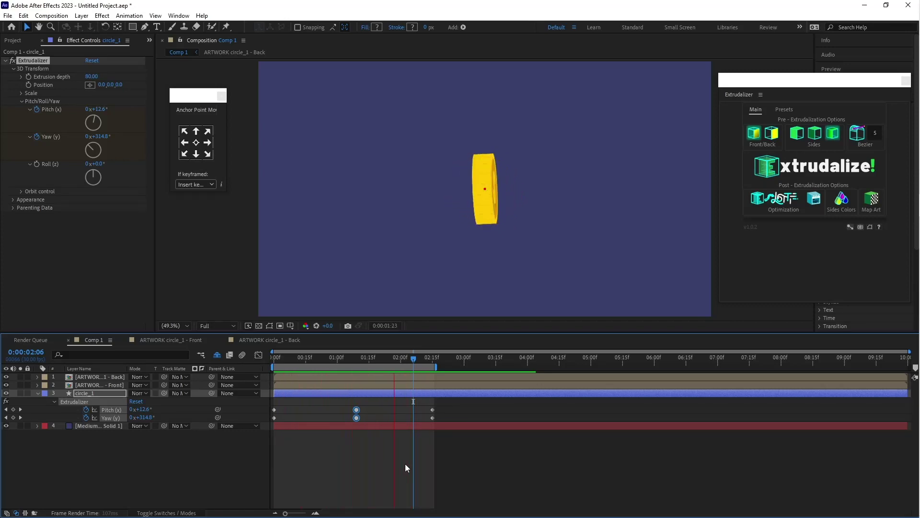
key(space)
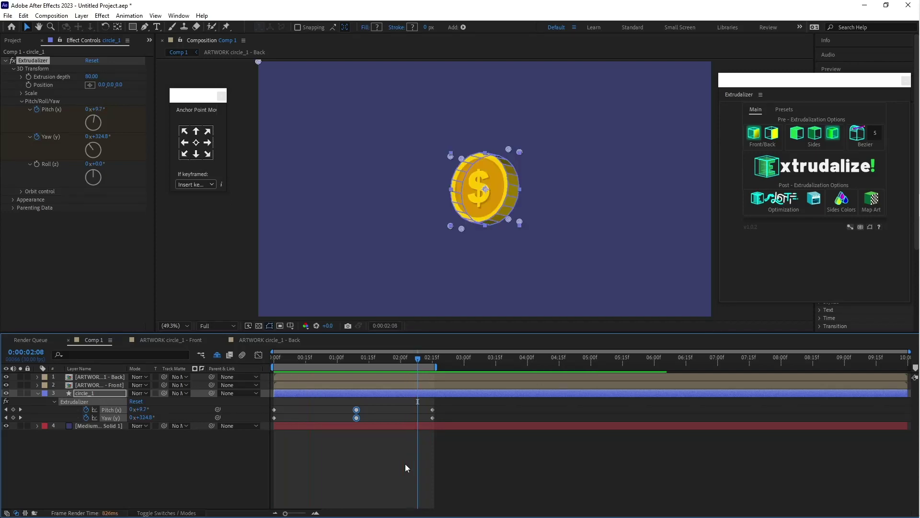
Step: Open Animation Composer 3 and browse its Starter Precomps to the Shape Elements folder
click(398, 466)
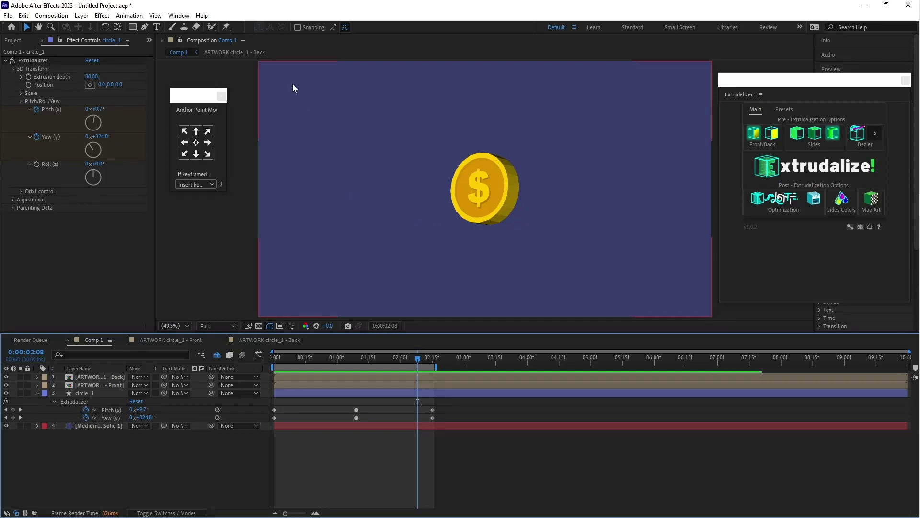
click(179, 16)
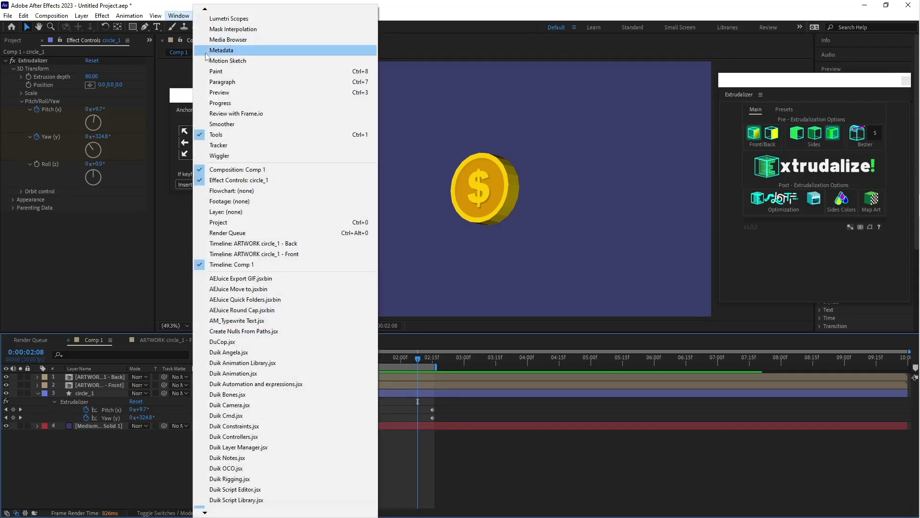
scroll(245, 67, up, 5)
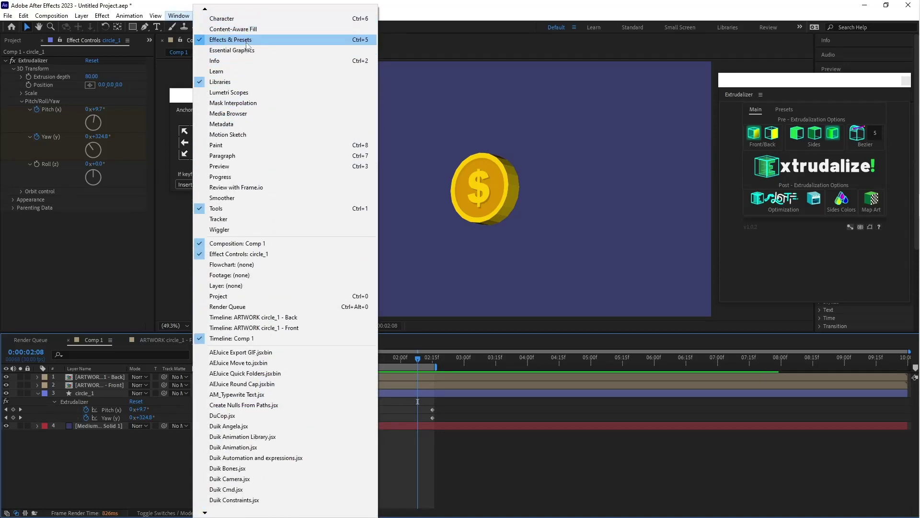
scroll(245, 67, up, 1)
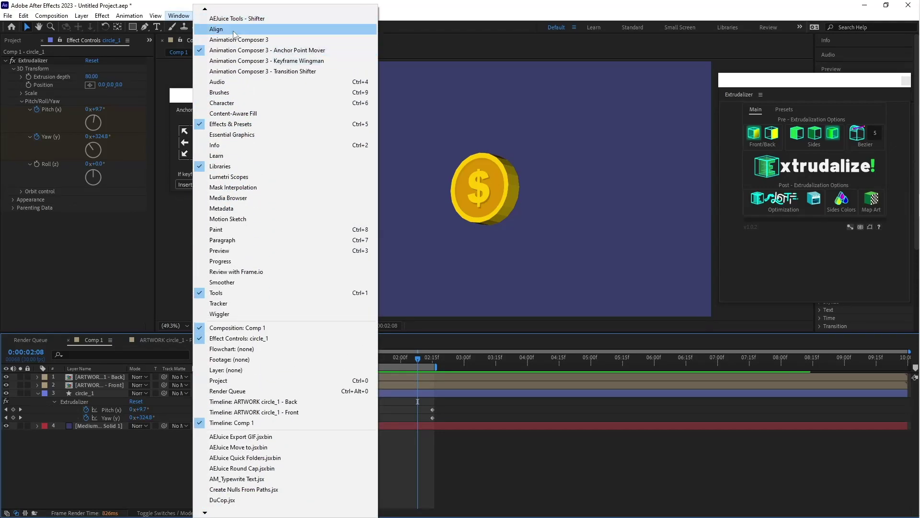
click(258, 44)
drag(594, 195, 266, 48)
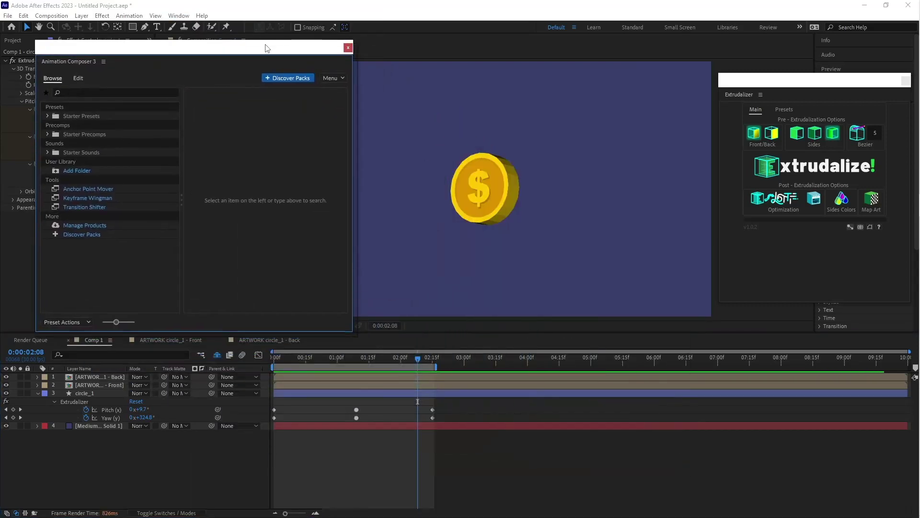
click(84, 134)
click(47, 135)
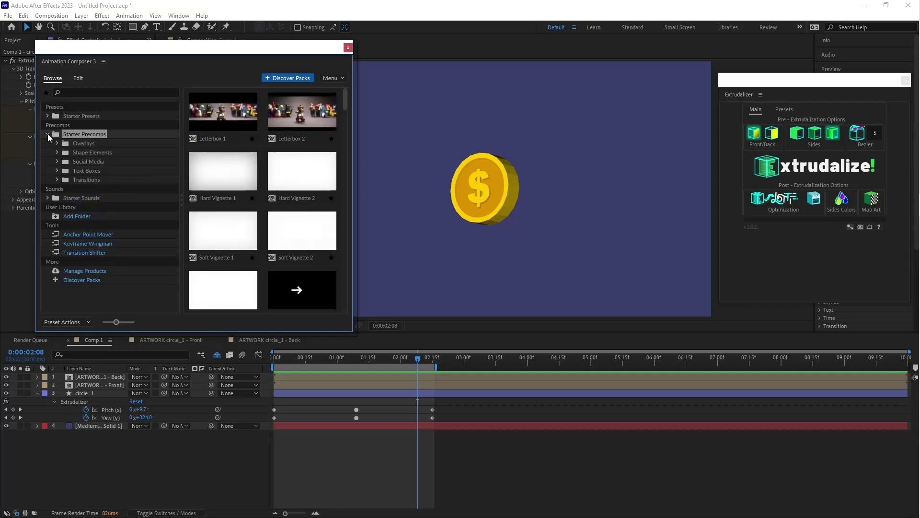
click(83, 152)
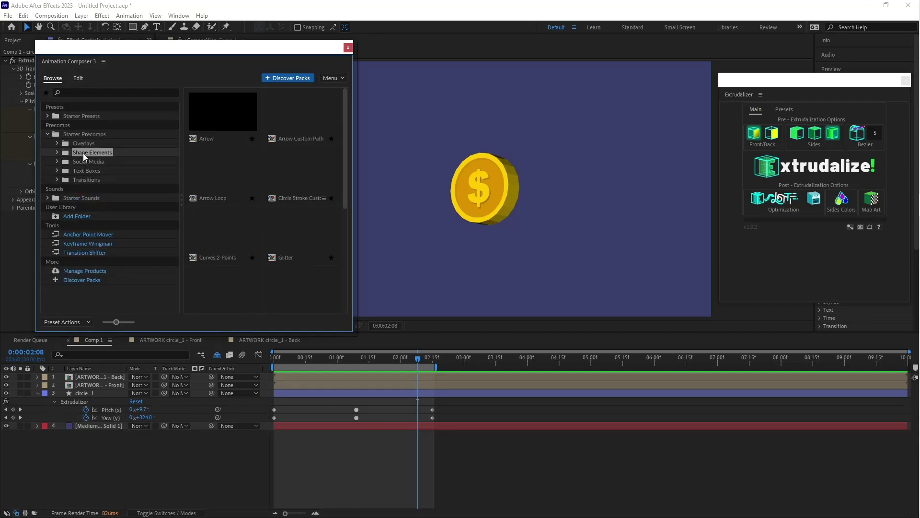
Step: Try to add the Glitter precomp to the unsaved project
click(300, 232)
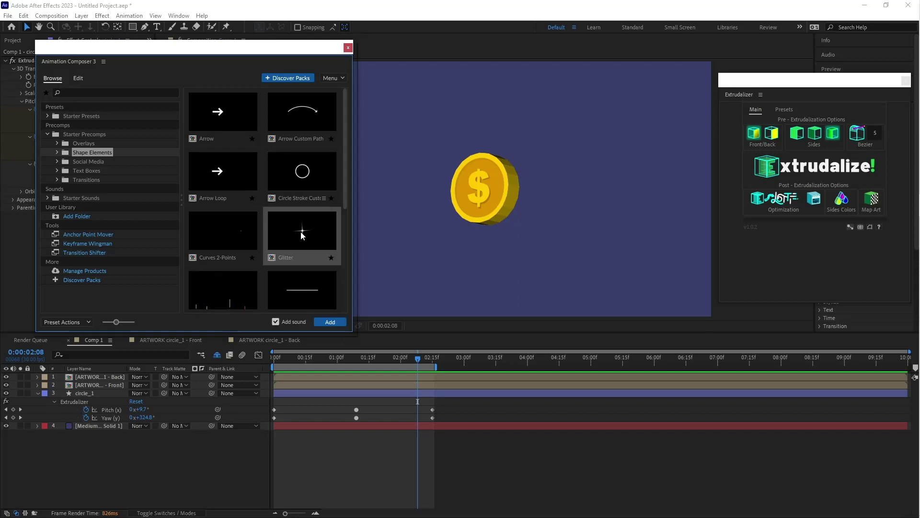
click(330, 322)
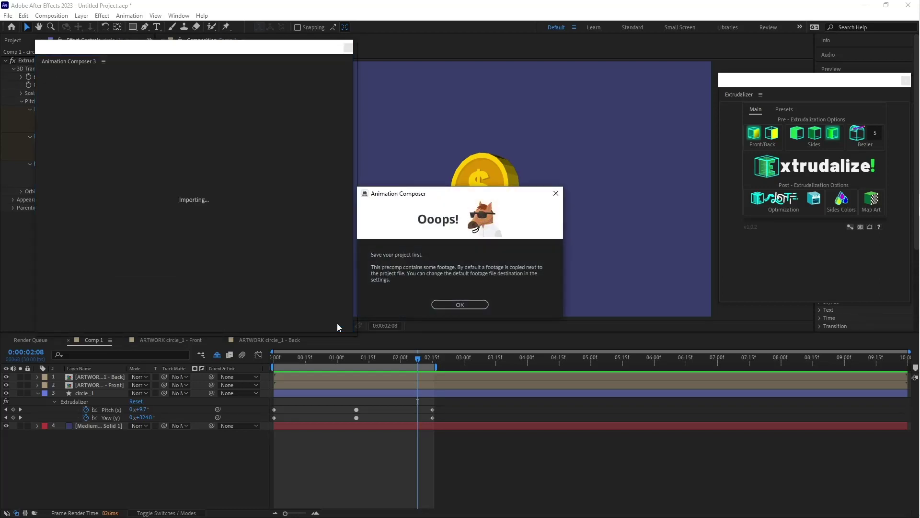
click(452, 304)
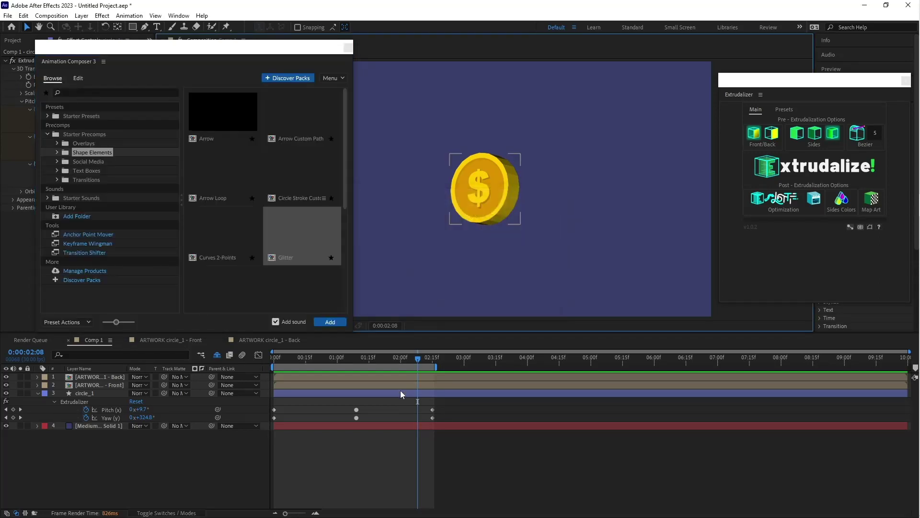
Step: Save the project as "new" in the video 26 folder
key(ctrl+s)
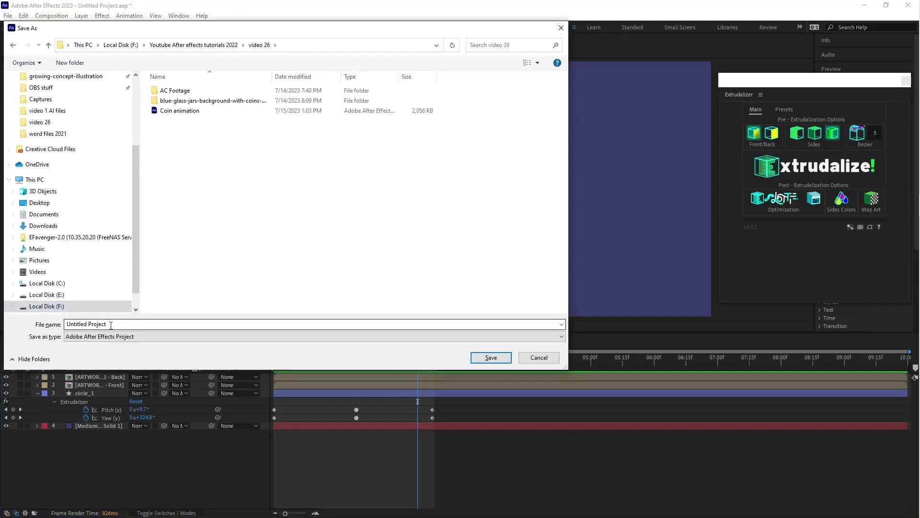
text(m)
key(BackSpace)
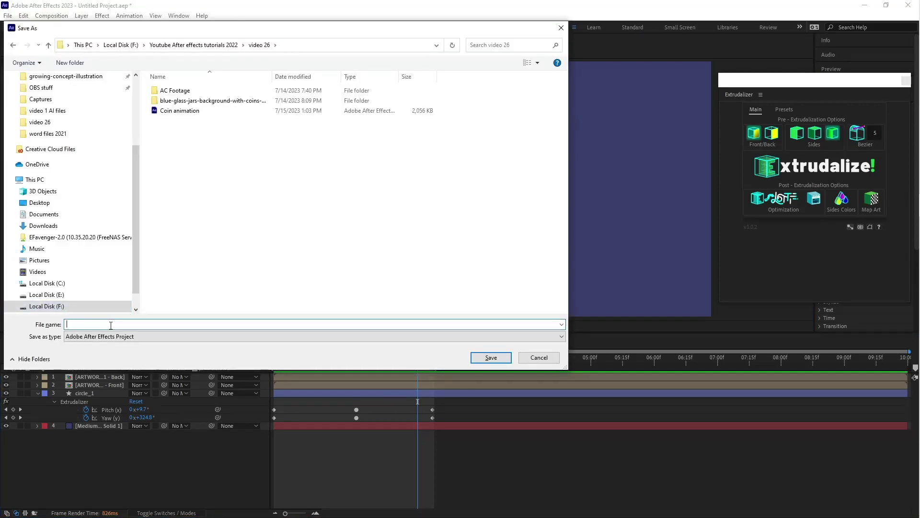
click(491, 357)
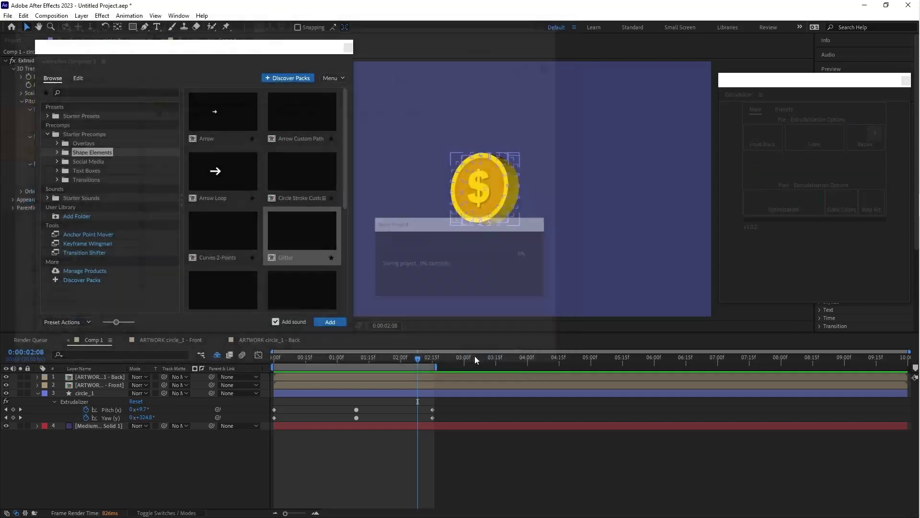
Step: Add the Glitter precomp to Comp 1 and close Animation Composer 3
click(291, 229)
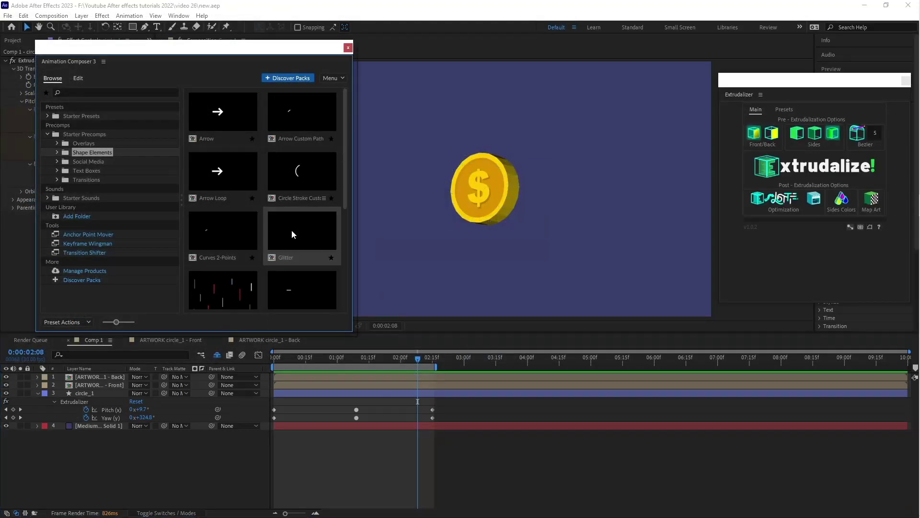
click(304, 235)
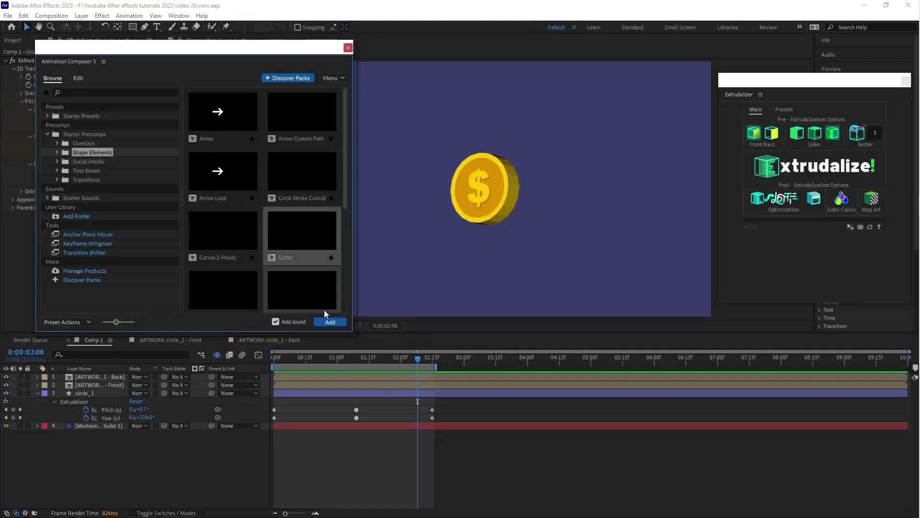
click(330, 321)
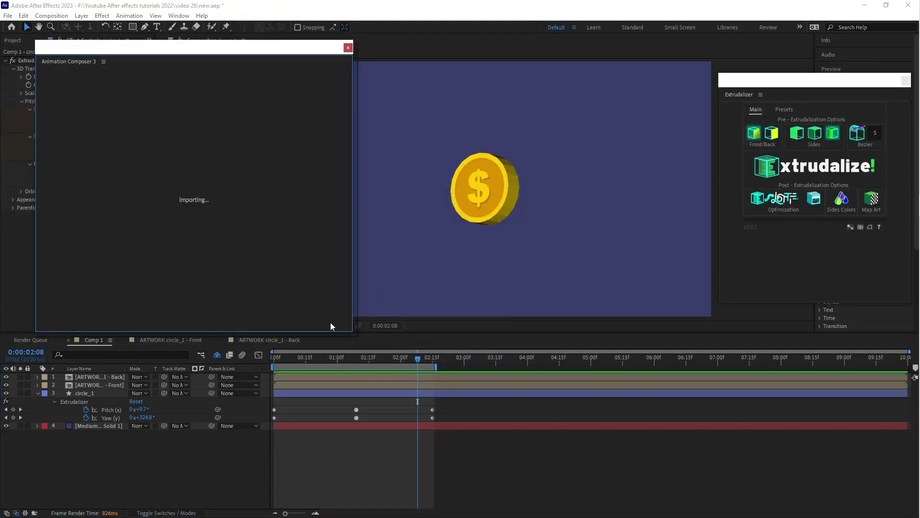
click(348, 48)
Step: Place the glitter at the coin's upper-right edge, start its layer at about 0:00:00:27, and preview the animation
drag(439, 376, 304, 386)
click(342, 359)
drag(365, 376, 342, 362)
click(305, 357)
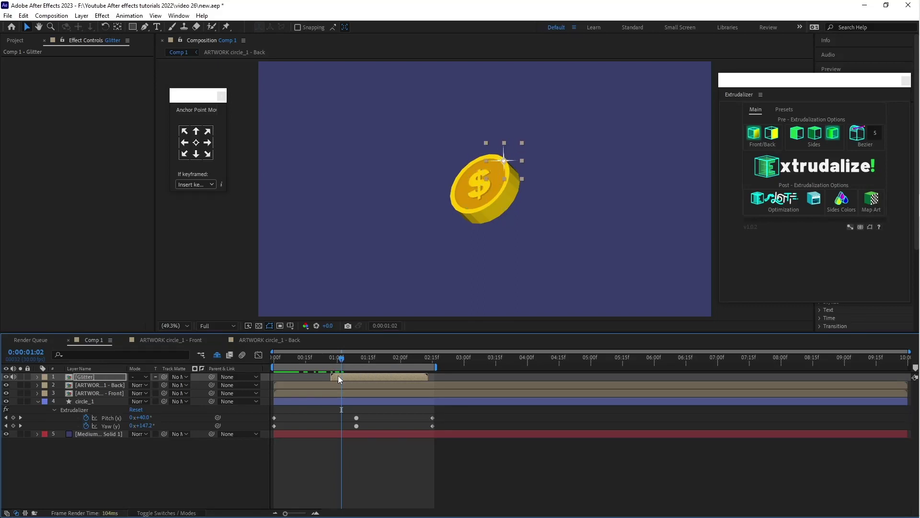
click(321, 359)
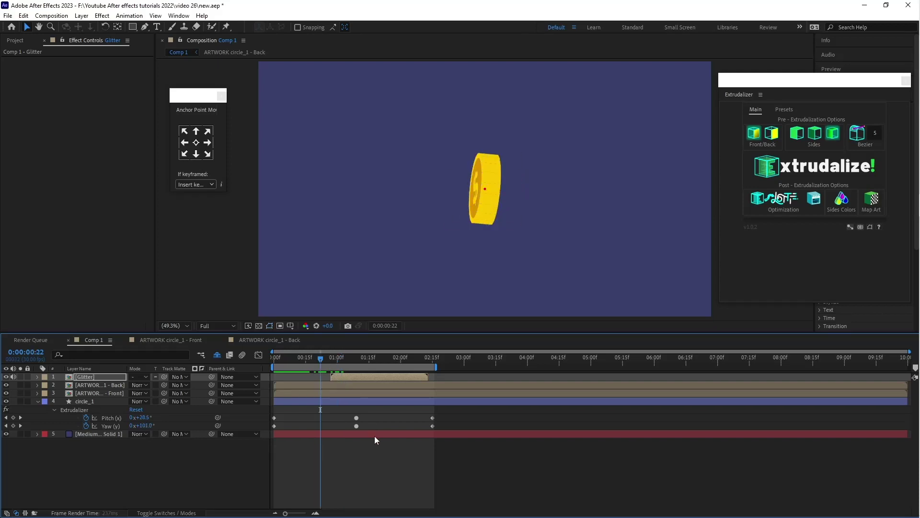
key(space)
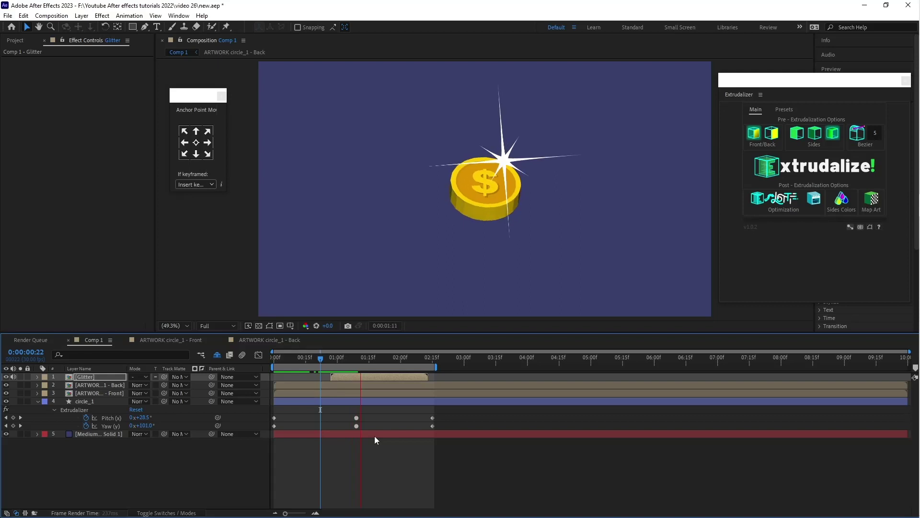
Step: Time-stretch the Glitter layer to a new duration of 0:00:01:00, holding its in-point
click(375, 376)
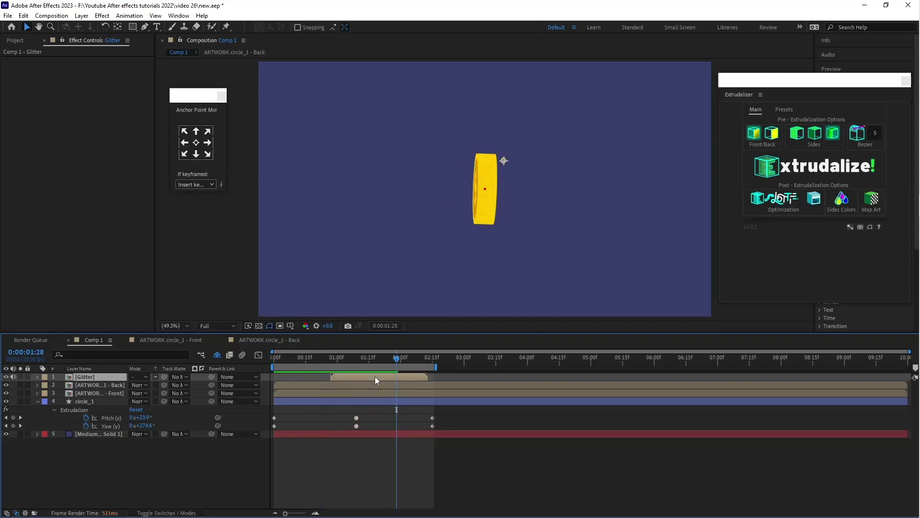
right_click(375, 375)
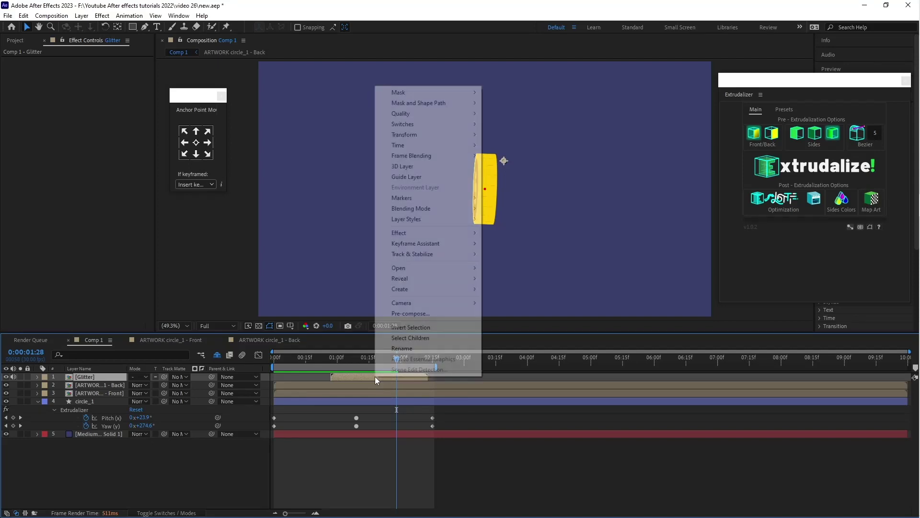
mouse_move(462, 145)
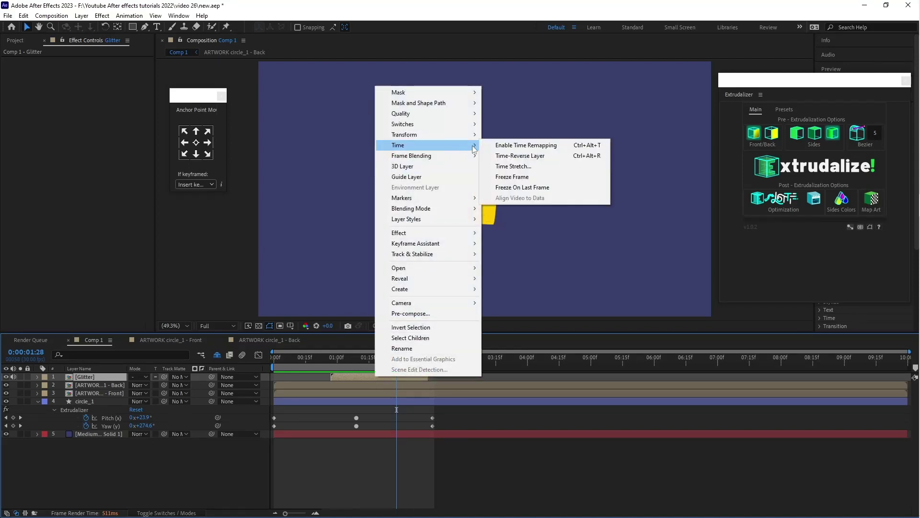
click(542, 166)
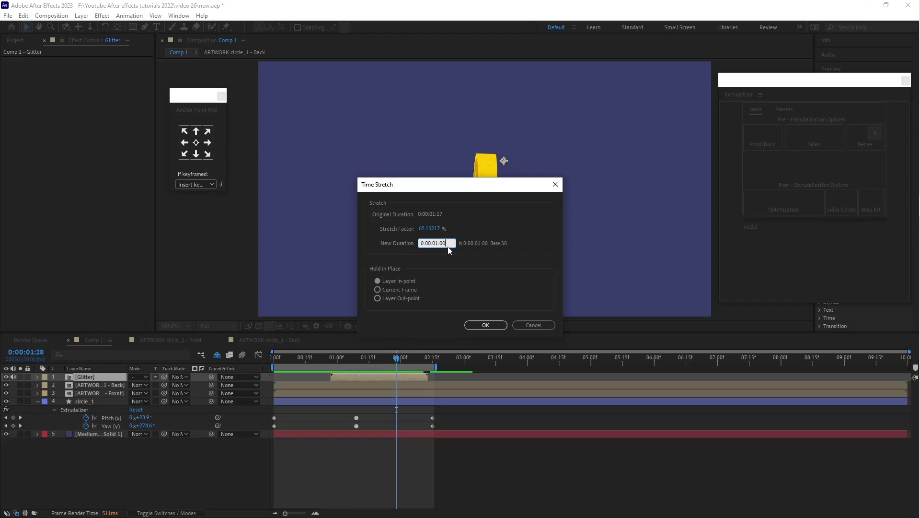
click(486, 325)
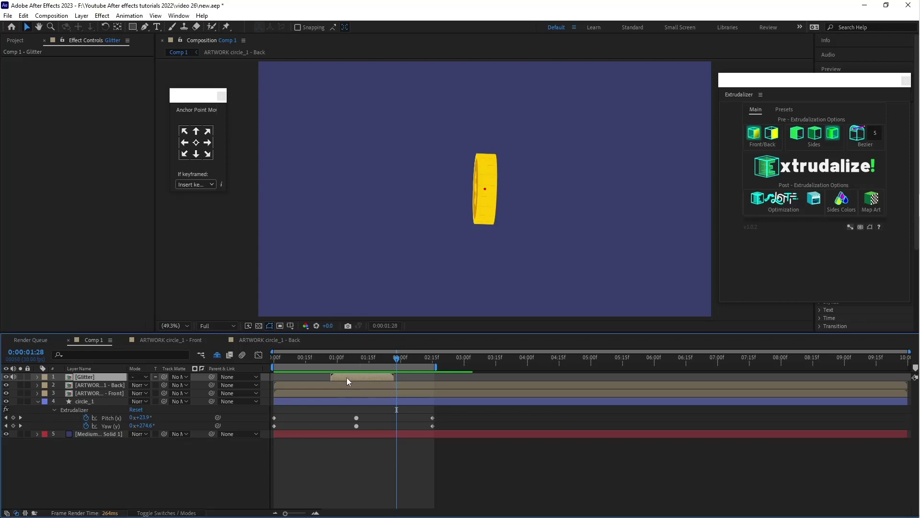
Step: Shift the Glitter layer to start at about 0:00:00:29 and preview the sparkle timing
drag(345, 376, 334, 361)
click(327, 358)
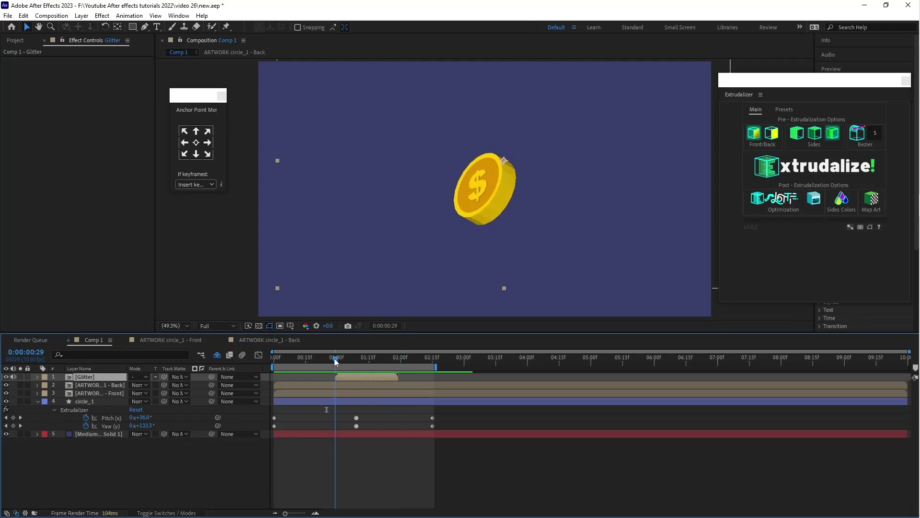
key(space)
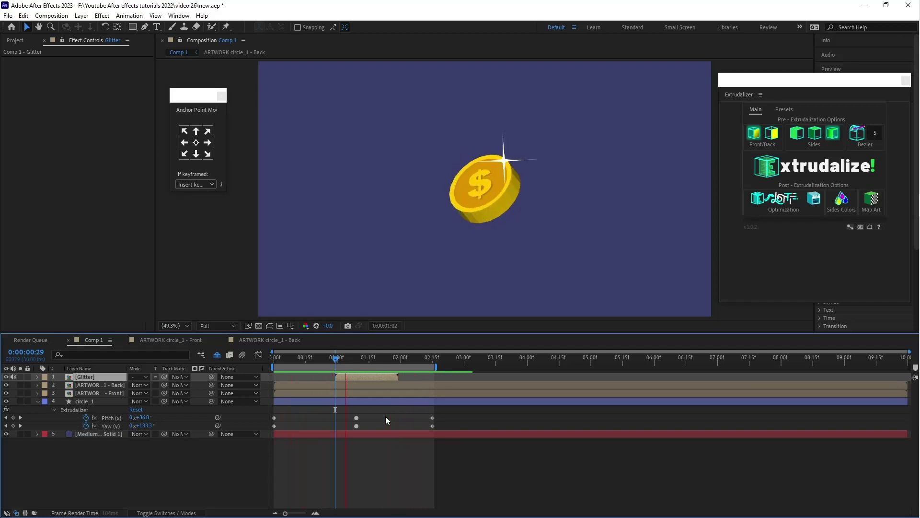
key(space)
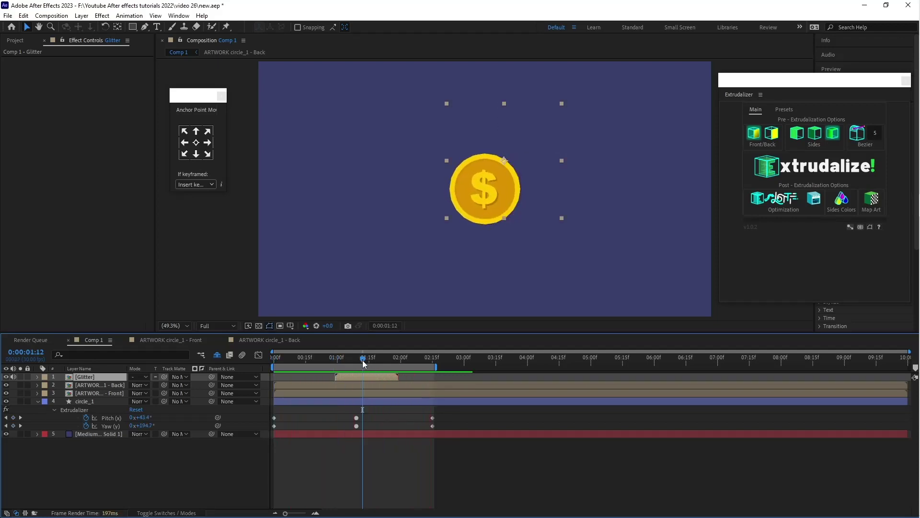
Step: Scale the Glitter layer to 74% and preview the coin animation from the beginning
key(s)
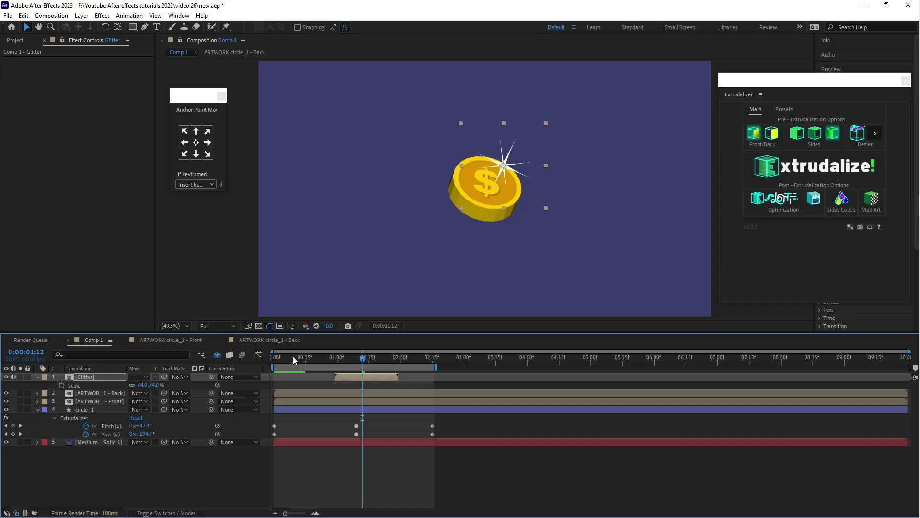
click(300, 470)
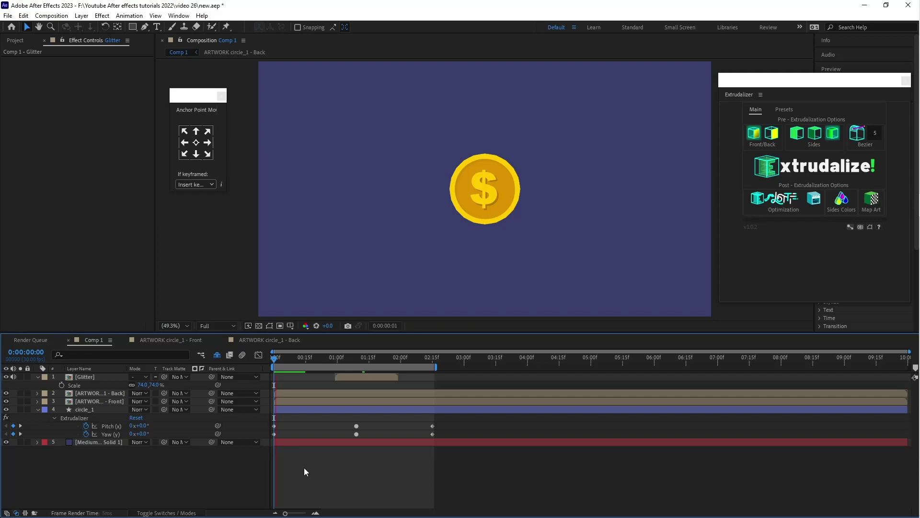